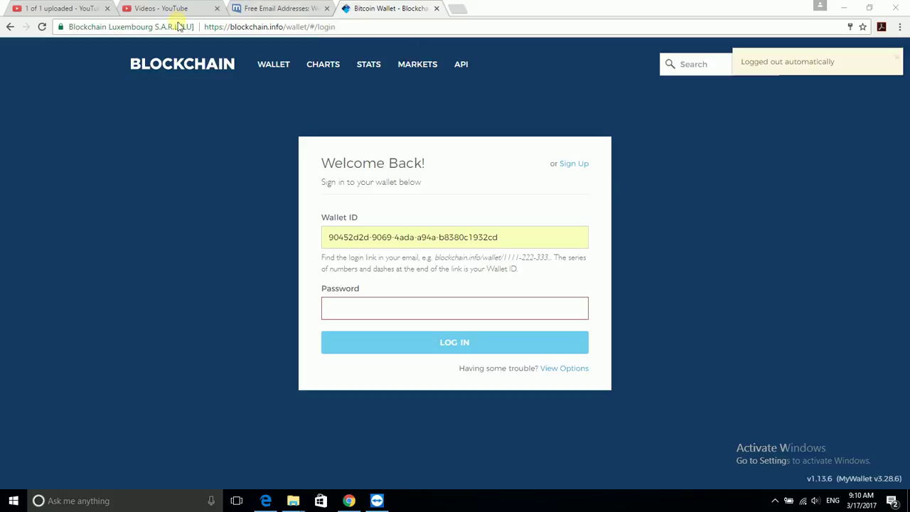
Step: Select the prefilled wallet ID on the wallet login page, then go back to mail.com
left_click(290, 11)
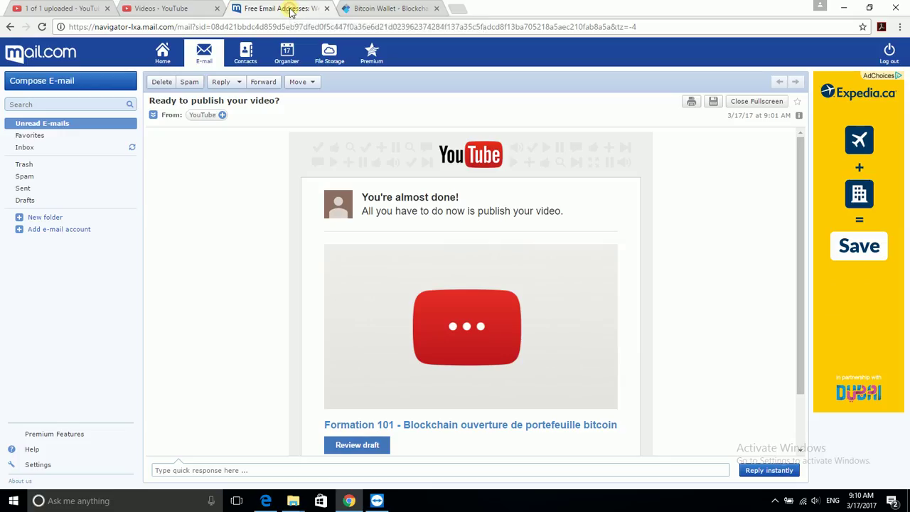
left_click(367, 9)
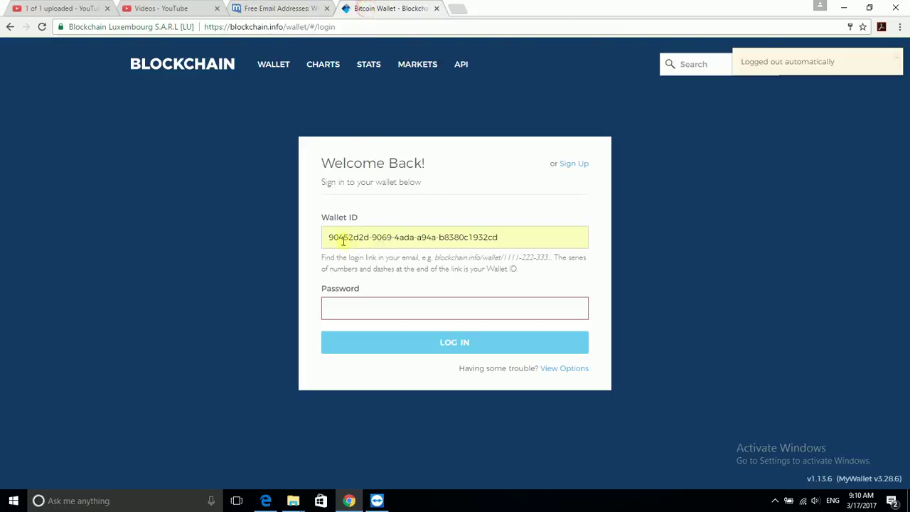
left_click_drag(330, 238, 500, 229)
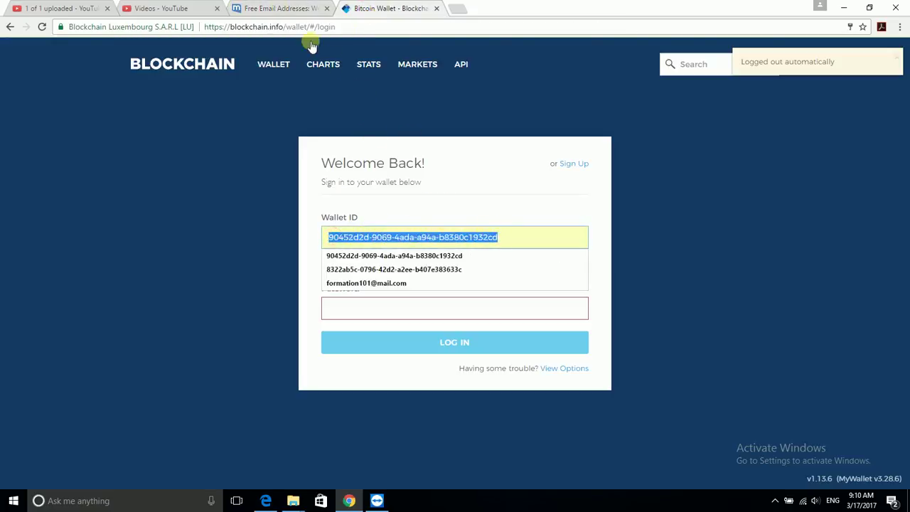
left_click(280, 8)
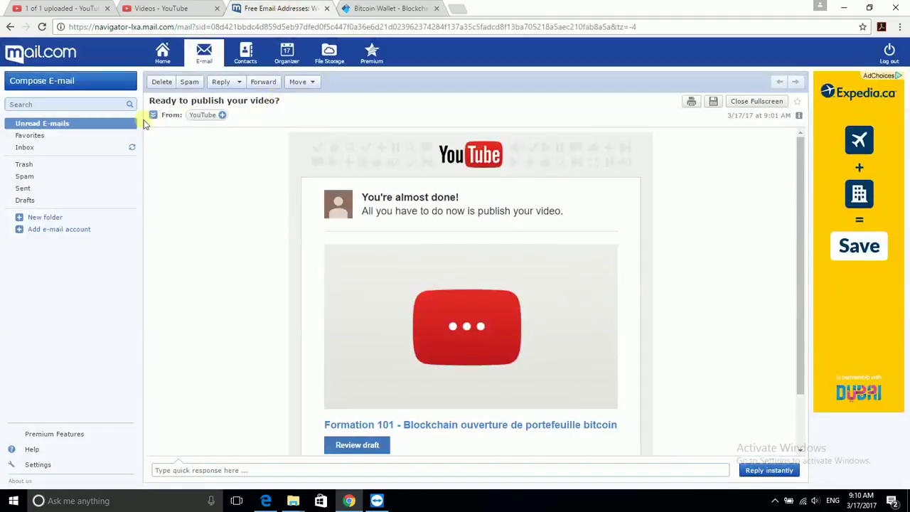
Step: Open the Blockchain 'Welcome To My Wallet' email and select its wallet ID line
left_click(64, 125)
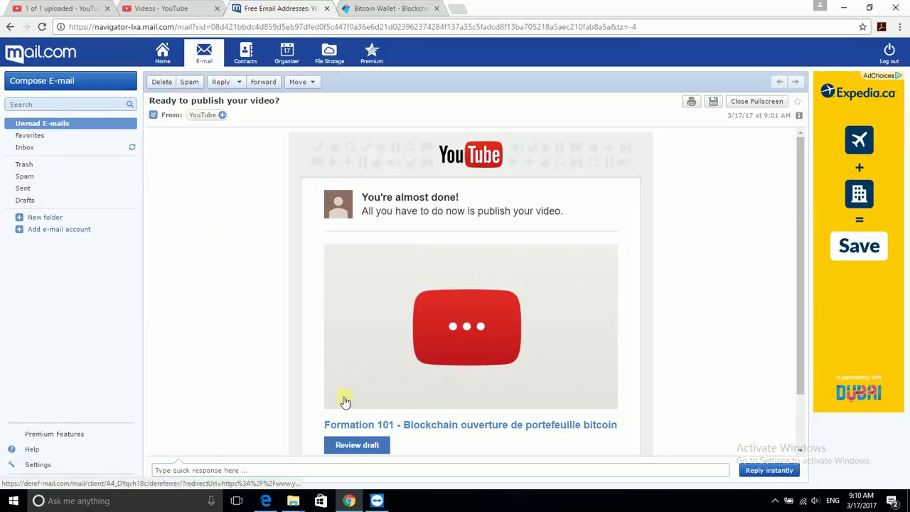
left_click(35, 128)
left_click(39, 148)
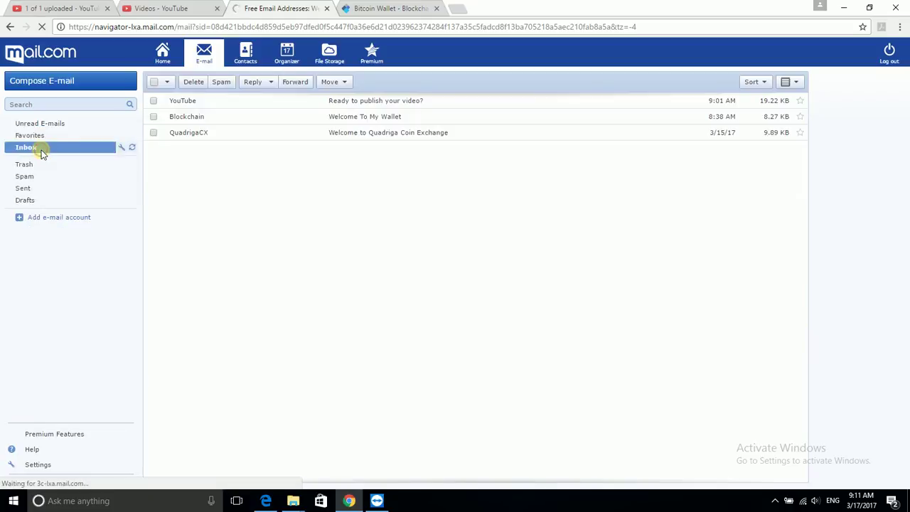
left_click(222, 117)
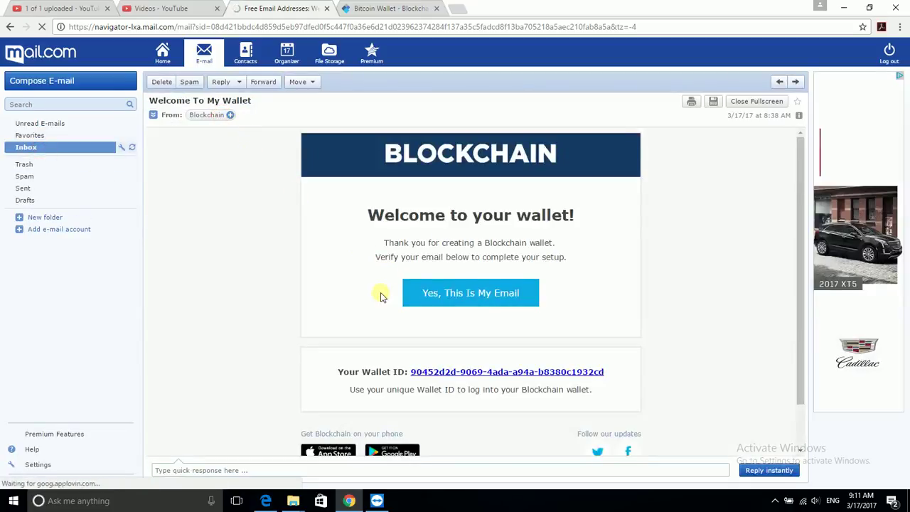
scroll(377, 294, "down", 1)
left_click_drag(338, 321, 629, 325)
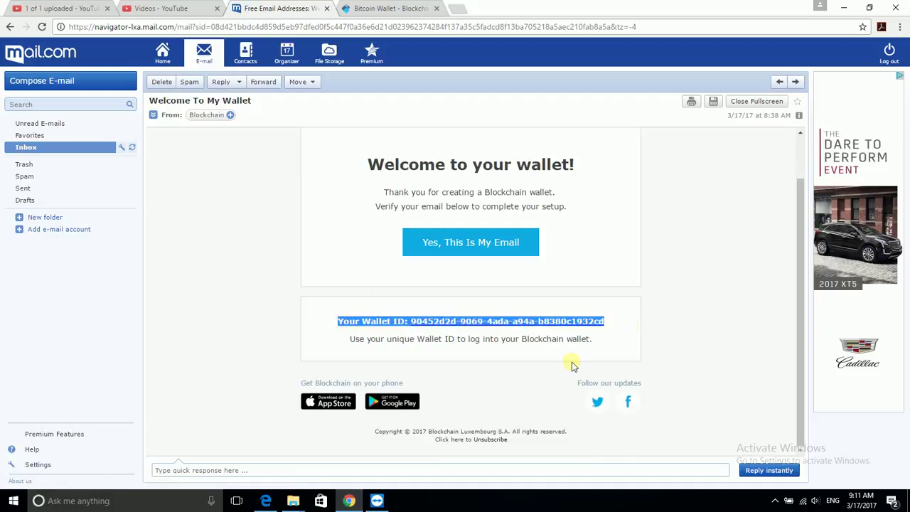
Step: Follow the email's wallet ID link and log in with the wallet password
left_click(613, 321)
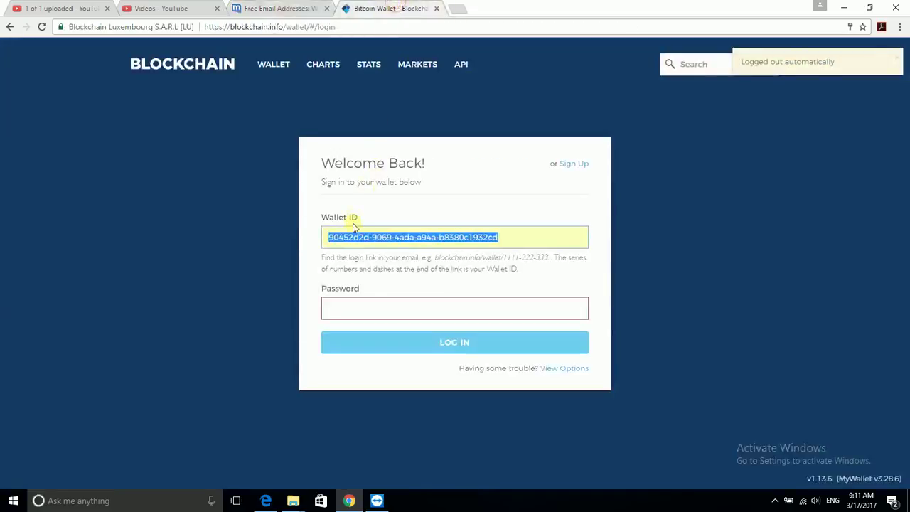
left_click(429, 307)
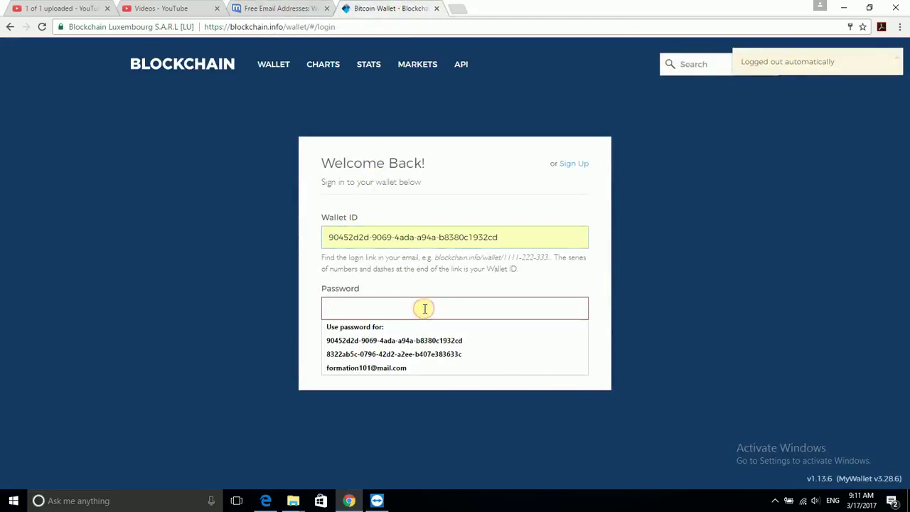
left_click(423, 310)
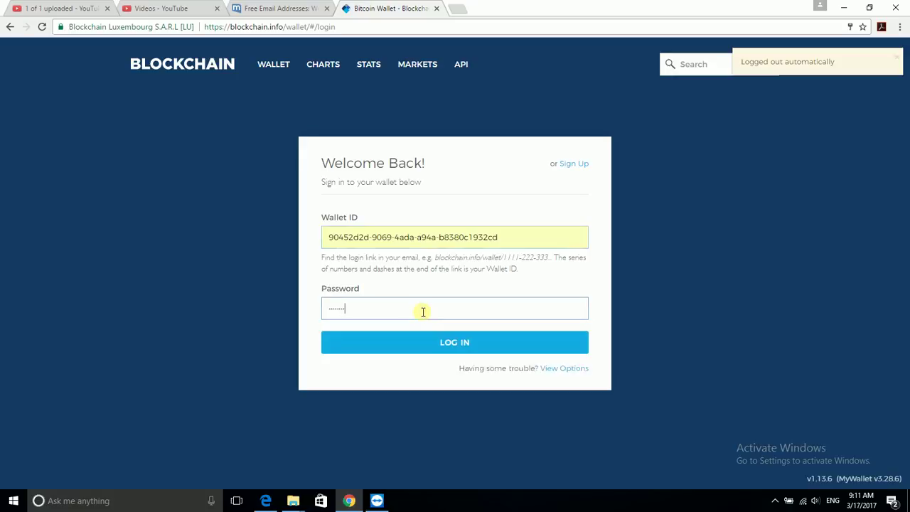
key("Return")
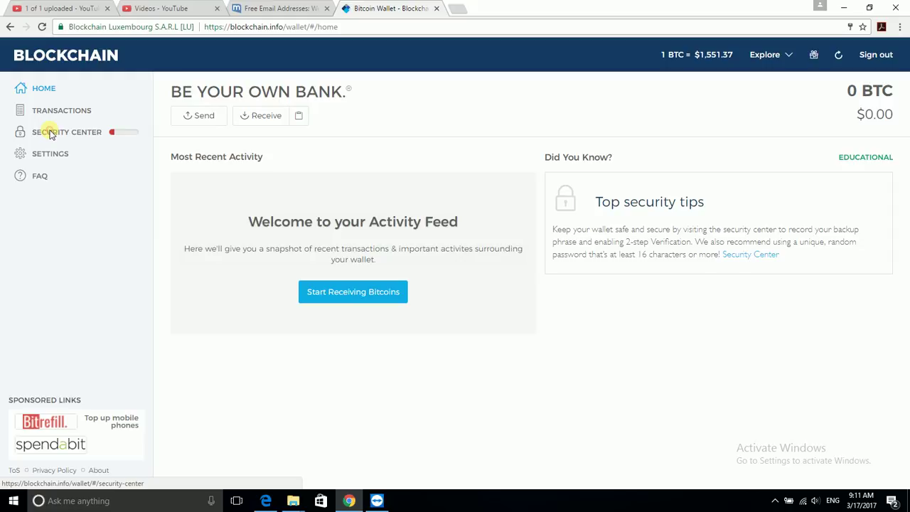
Step: Open the Security Center and start the Level 1 Backup Phrase
left_click(52, 135)
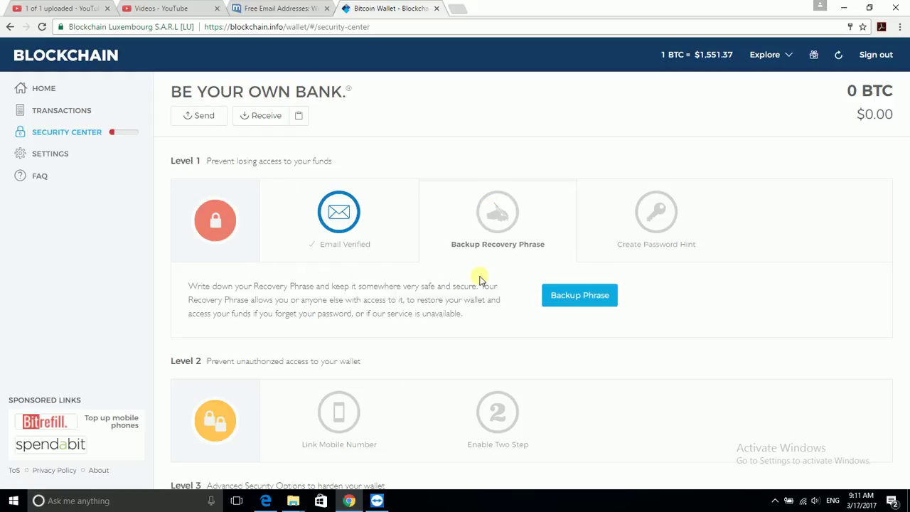
scroll(270, 288, "down", 2)
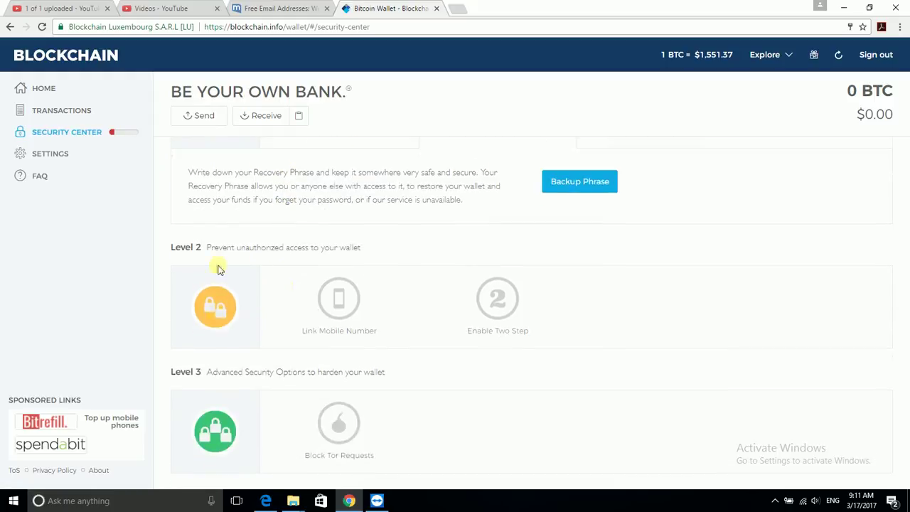
scroll(218, 269, "up", 2)
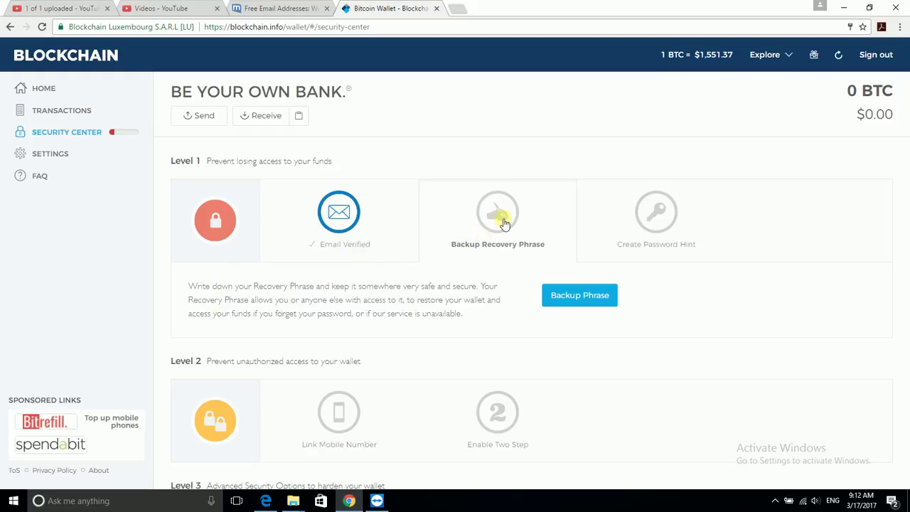
left_click(573, 297)
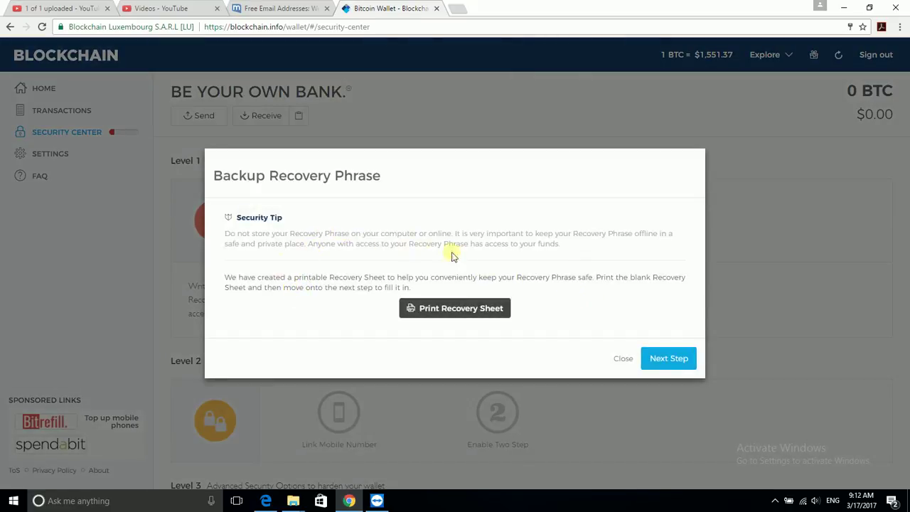
Step: Download the printable recovery sheet and open recovery.pdf
left_click(455, 310)
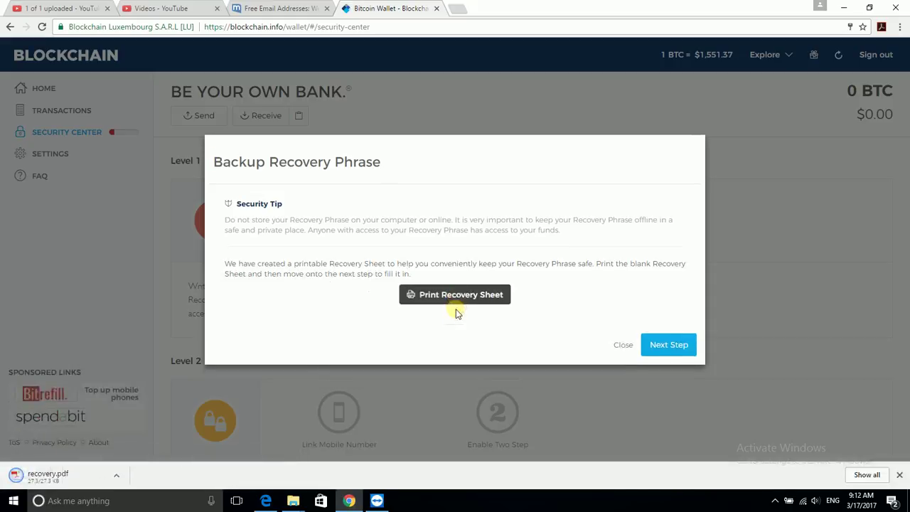
left_click(63, 480)
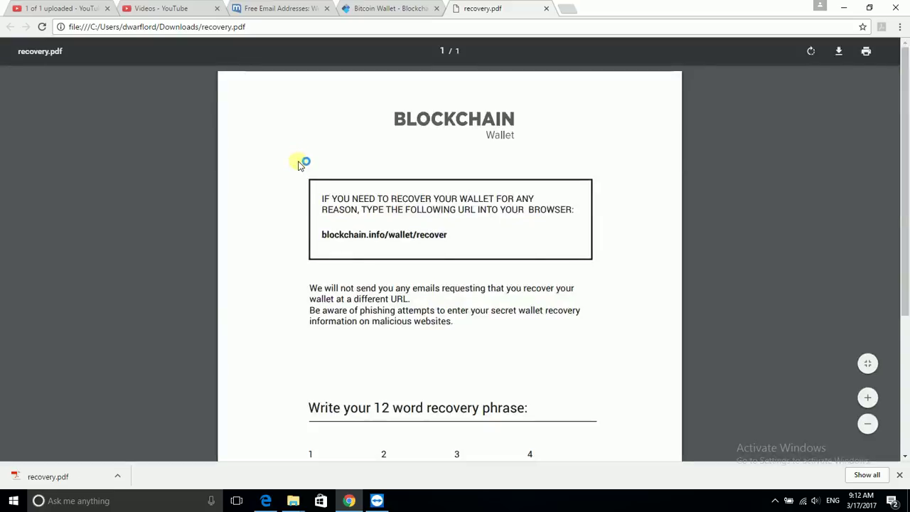
scroll(349, 260, "down", 3)
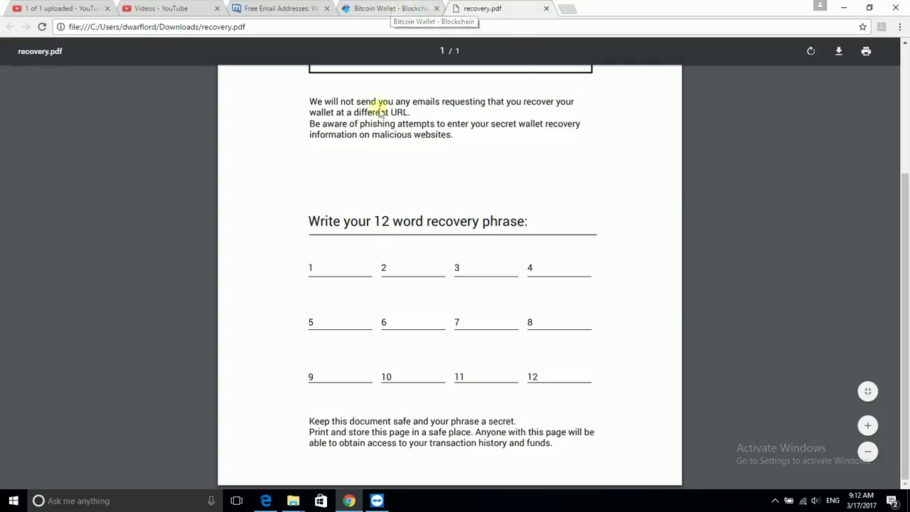
Step: Return to the wallet backup and advance to the first four recovery words
left_click(391, 8)
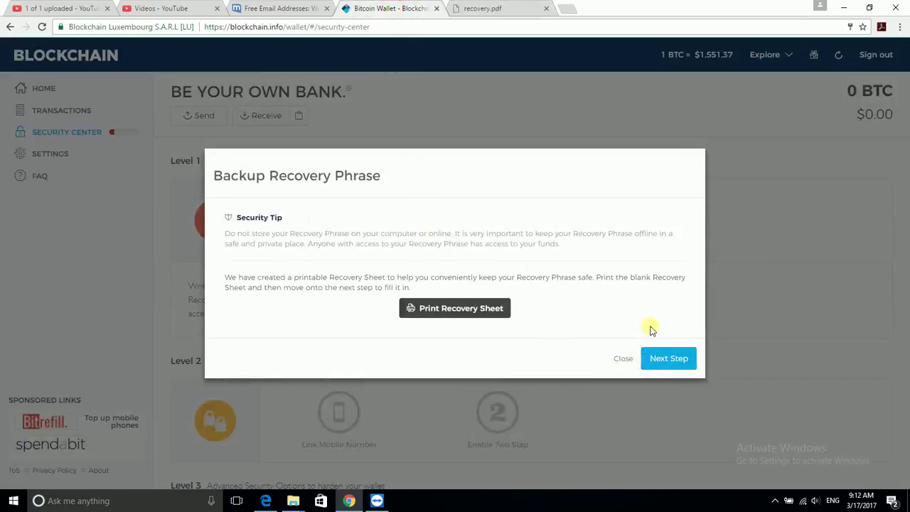
left_click(668, 359)
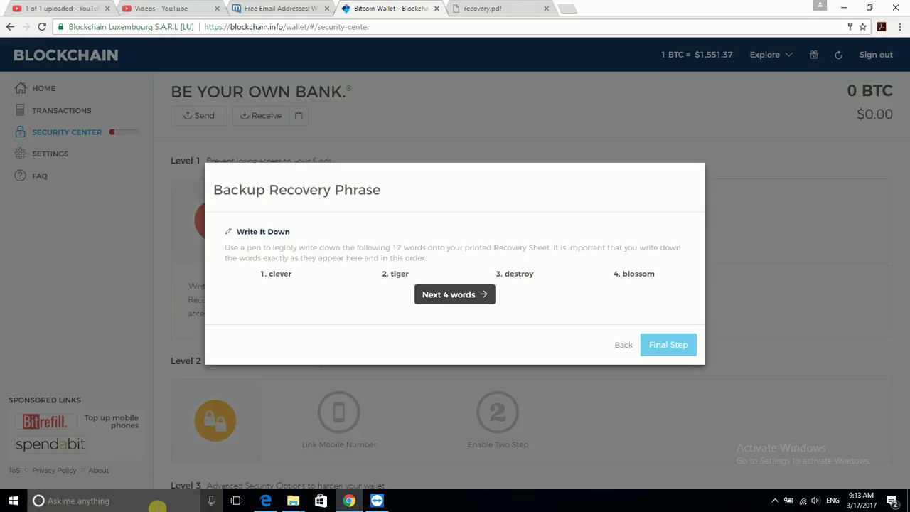
left_click(158, 504)
Step: Launch Notepad and shrink it to the lower right, beside the backup dialog
type("notepad")
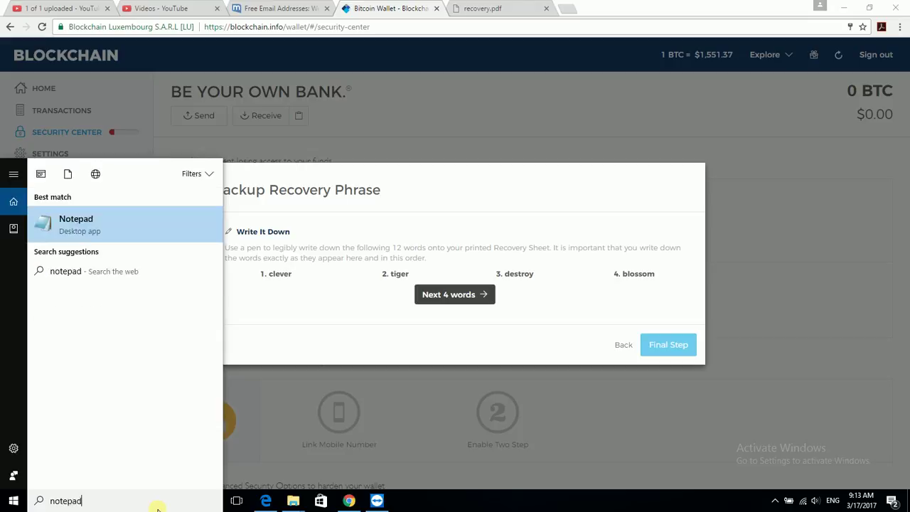
key("Return")
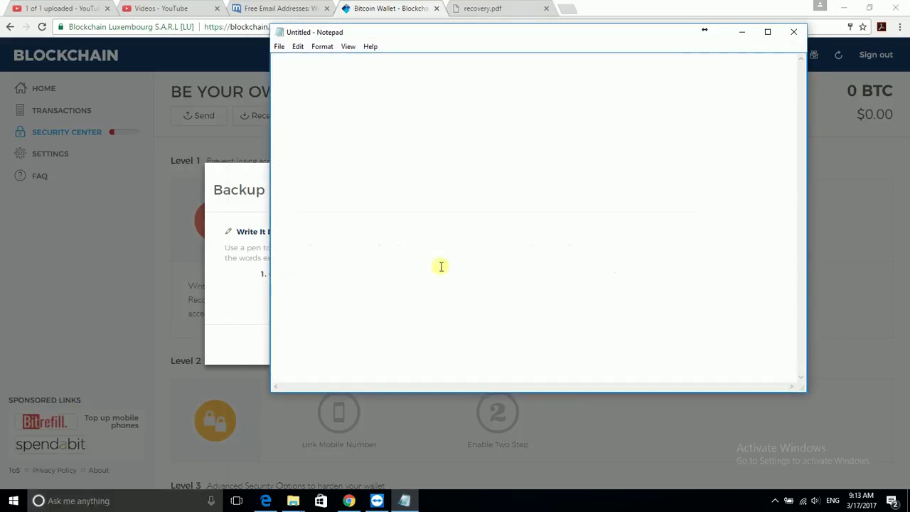
left_click_drag(272, 392, 542, 249)
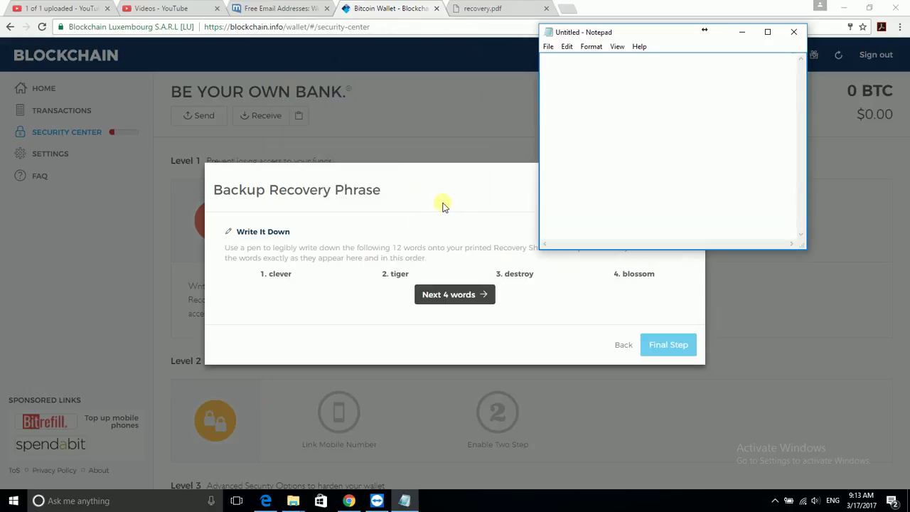
left_click_drag(639, 34, 723, 297)
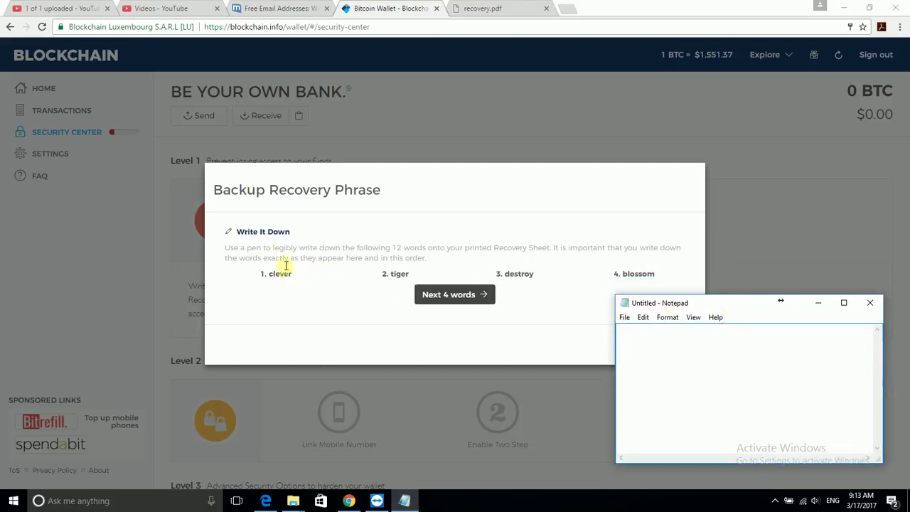
Step: Copy recovery words 1–4 from the backup dialog into Notepad
left_click_drag(262, 273, 658, 270)
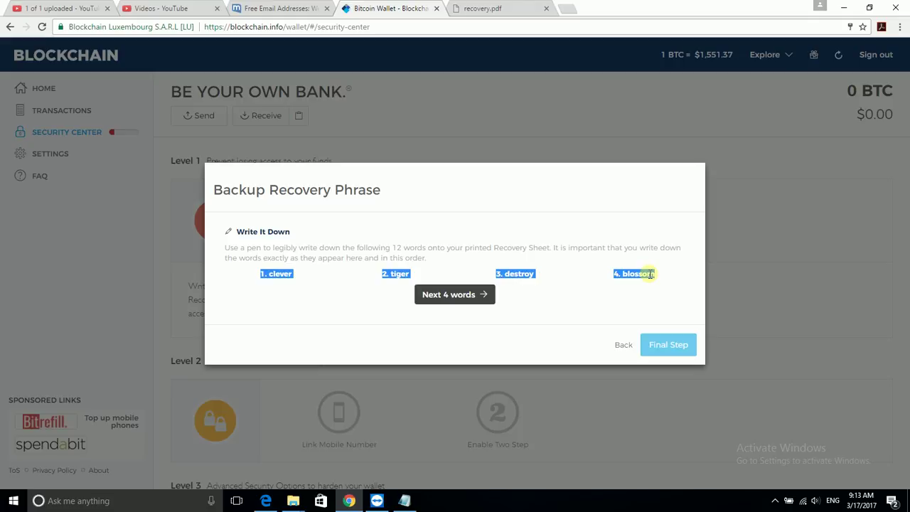
right_click(648, 275)
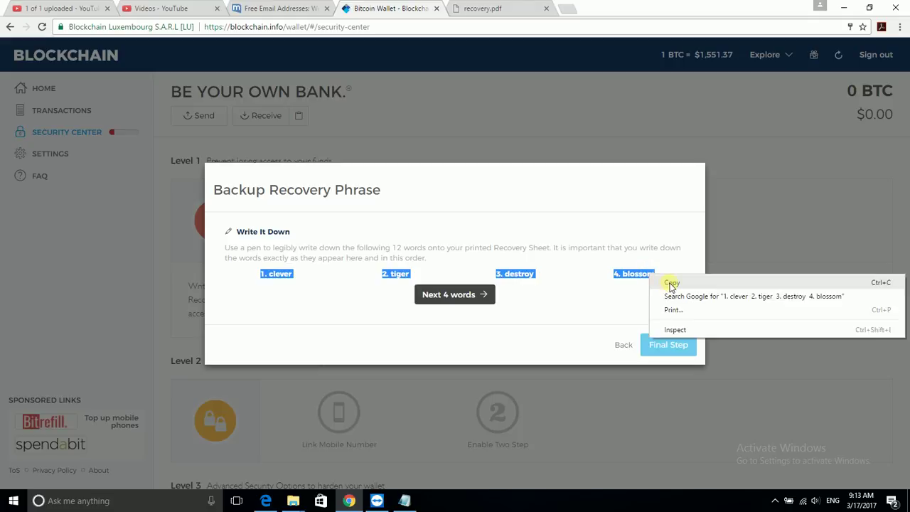
left_click(669, 283)
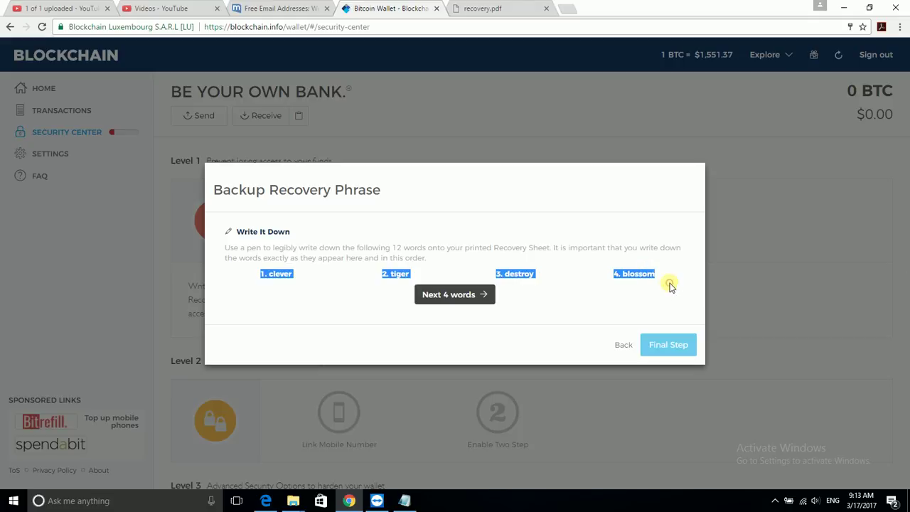
left_click(407, 501)
right_click(644, 339)
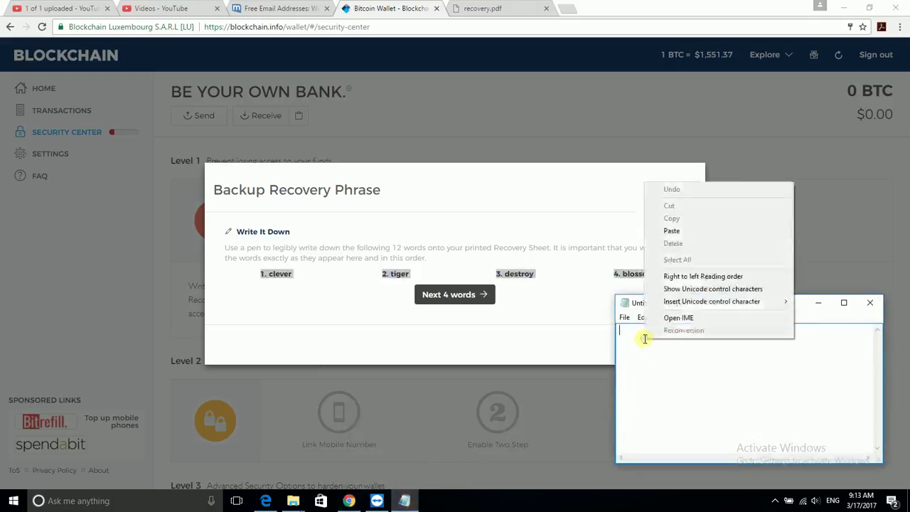
left_click(694, 230)
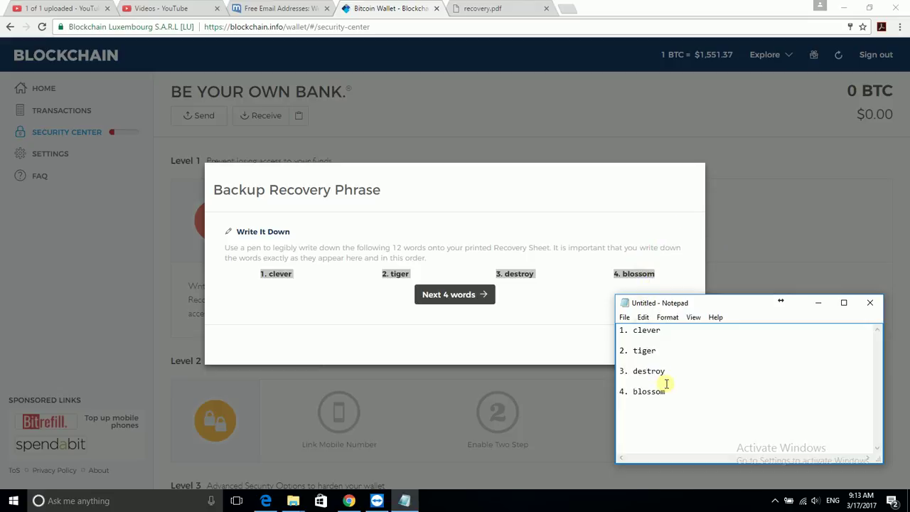
Step: Show recovery words 5–8 and paste them below word 4 in Notepad
left_click(462, 296)
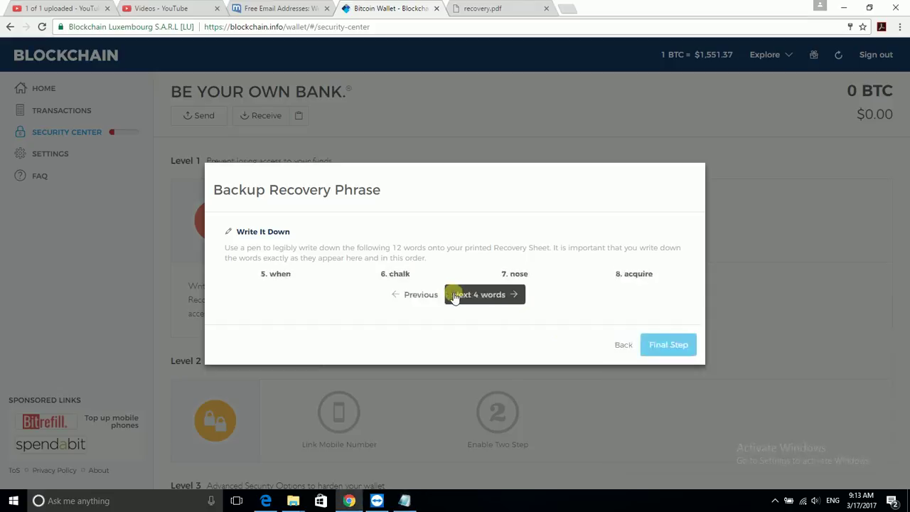
left_click_drag(260, 275, 654, 277)
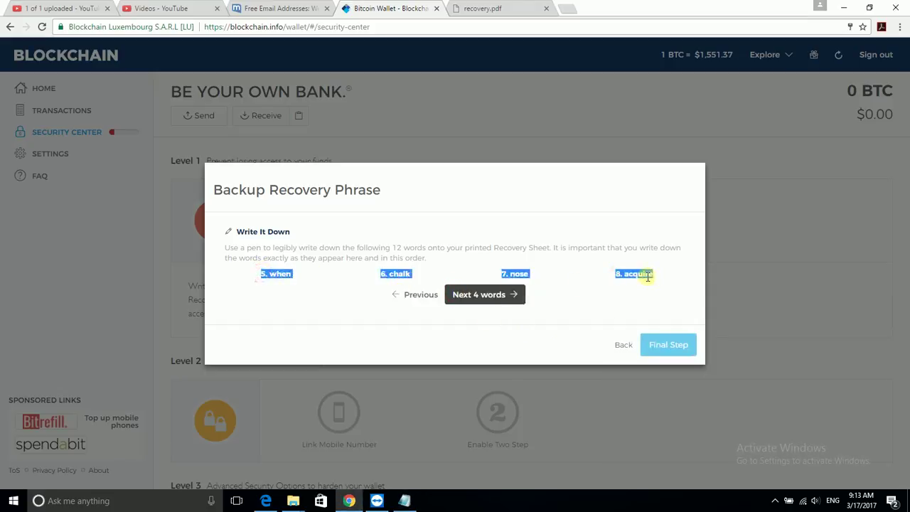
right_click(647, 277)
left_click(689, 287)
left_click(403, 500)
right_click(623, 404)
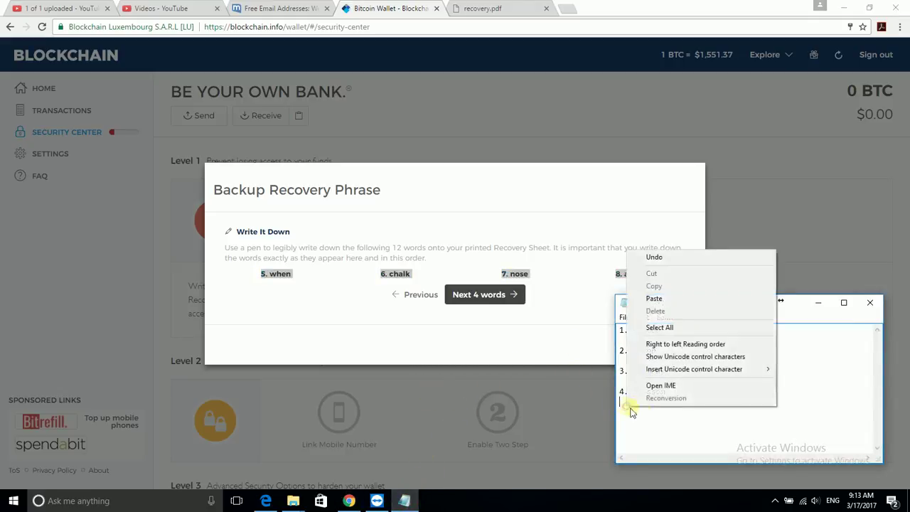
left_click(654, 299)
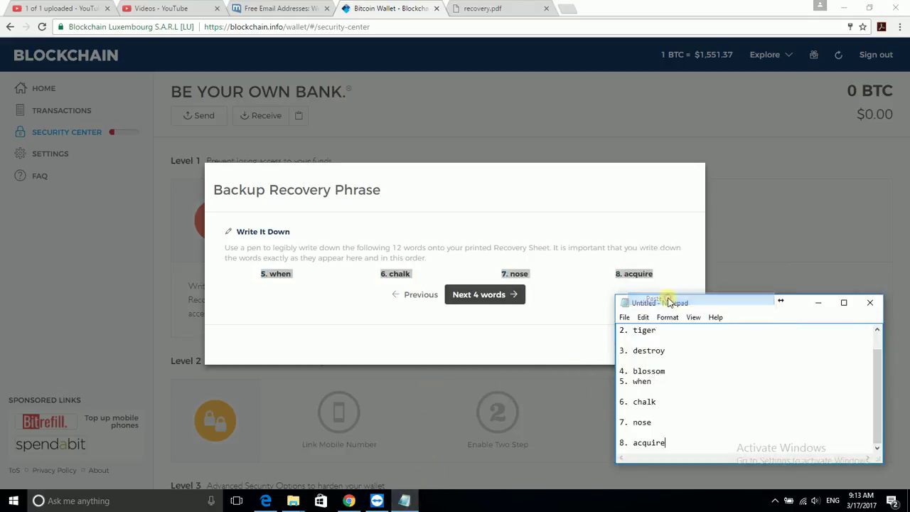
key("Return")
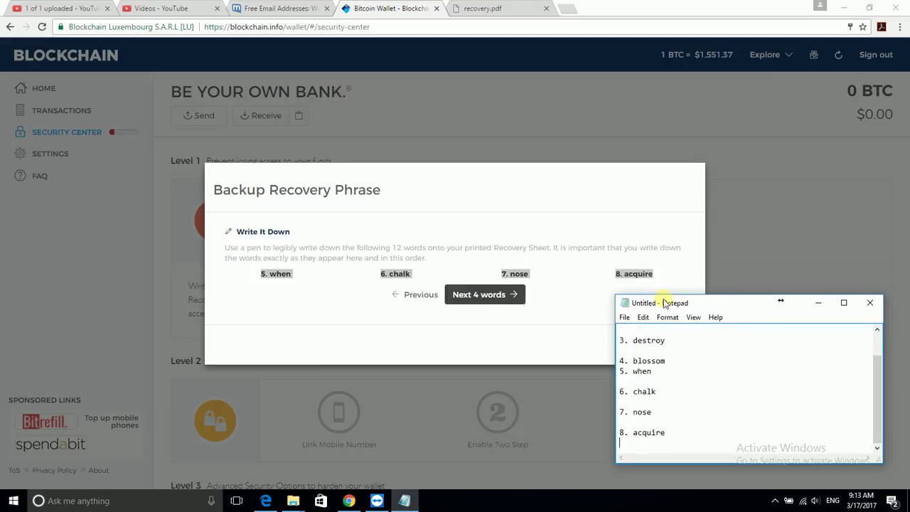
Step: Show the last recovery words 9–12 and paste them after word 8 in Notepad
left_click(495, 294)
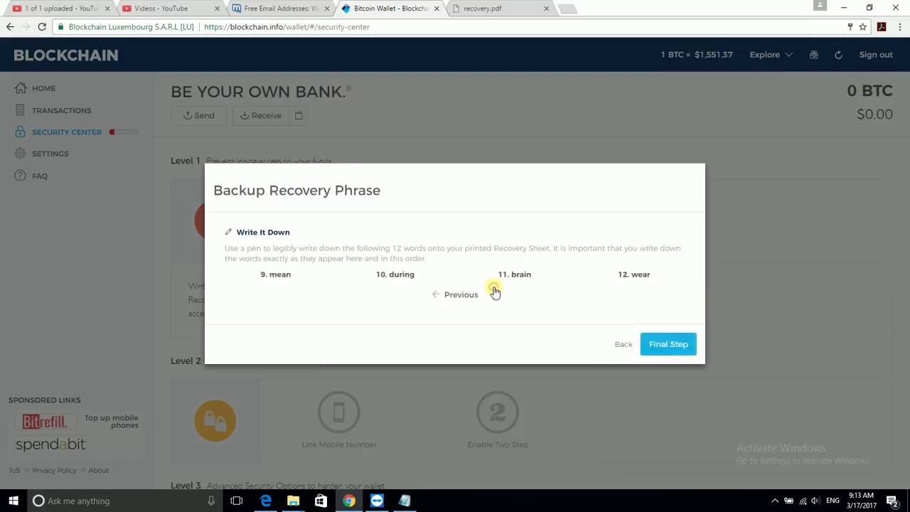
left_click_drag(257, 275, 664, 280)
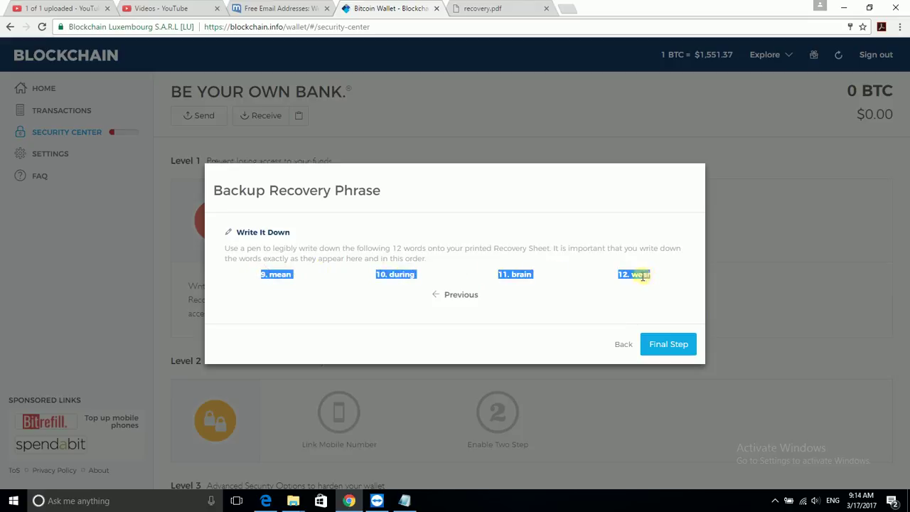
right_click(641, 277)
left_click(668, 285)
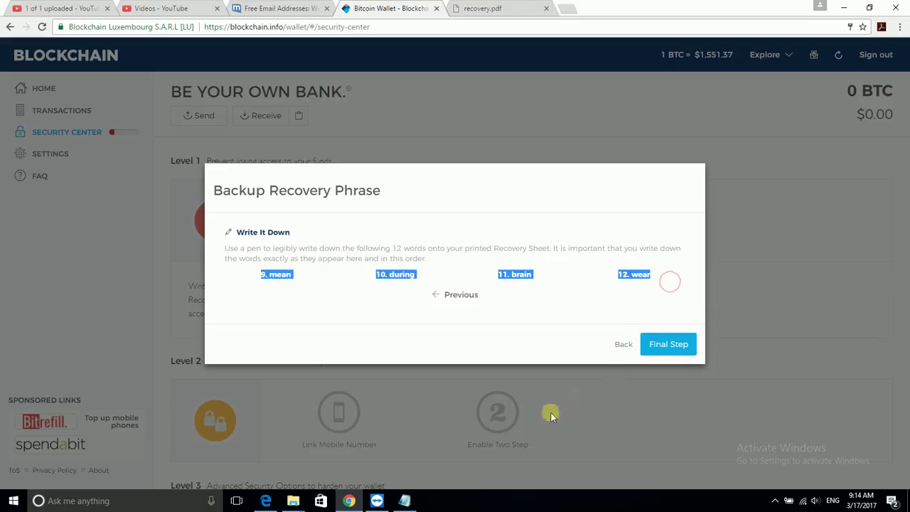
left_click(403, 500)
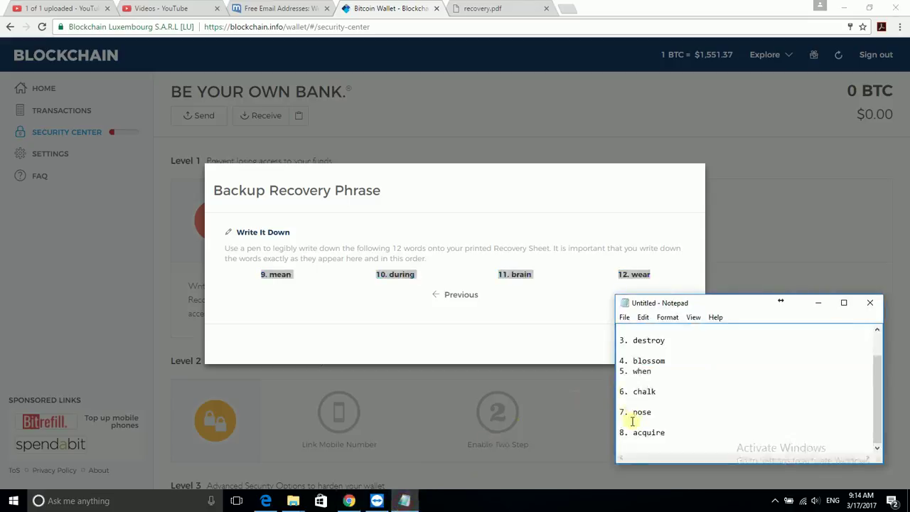
right_click(633, 446)
left_click(668, 337)
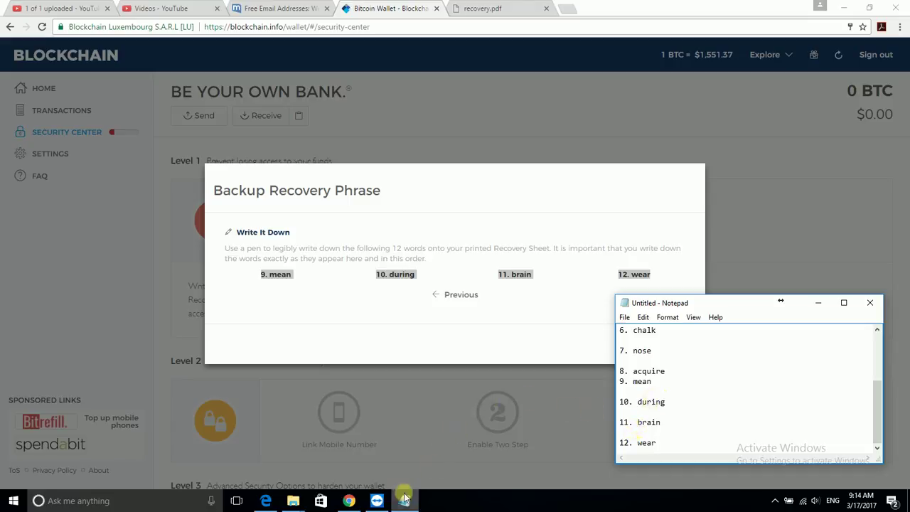
left_click_drag(725, 309, 731, 85)
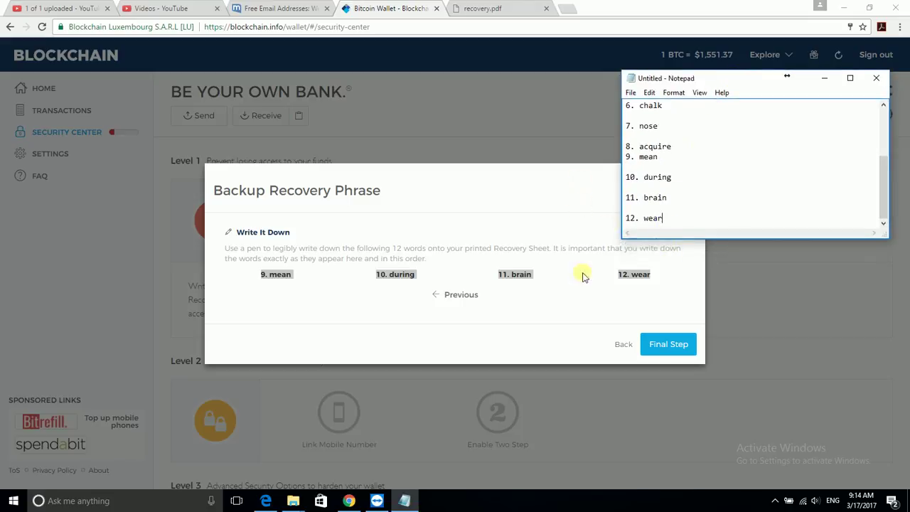
left_click(570, 341)
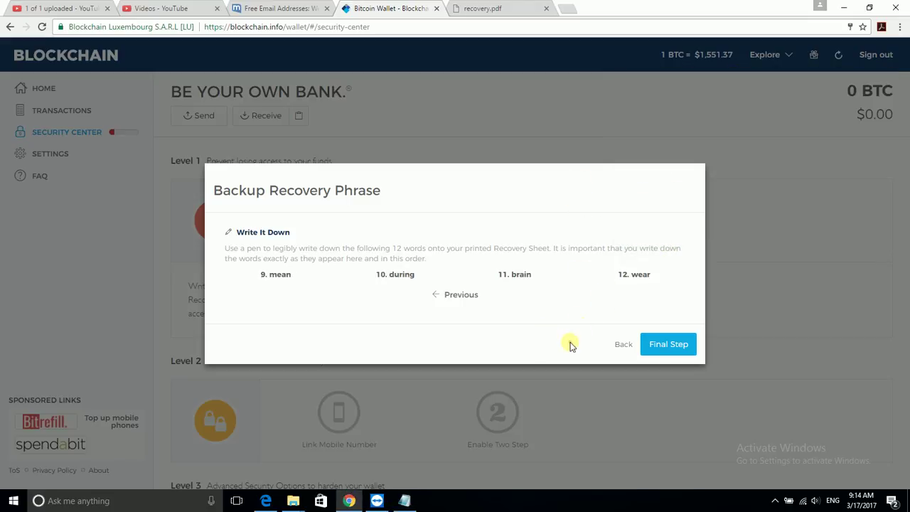
Step: Open the verification step asking for the twelfth, tenth, ninth and seventh words
left_click(665, 347)
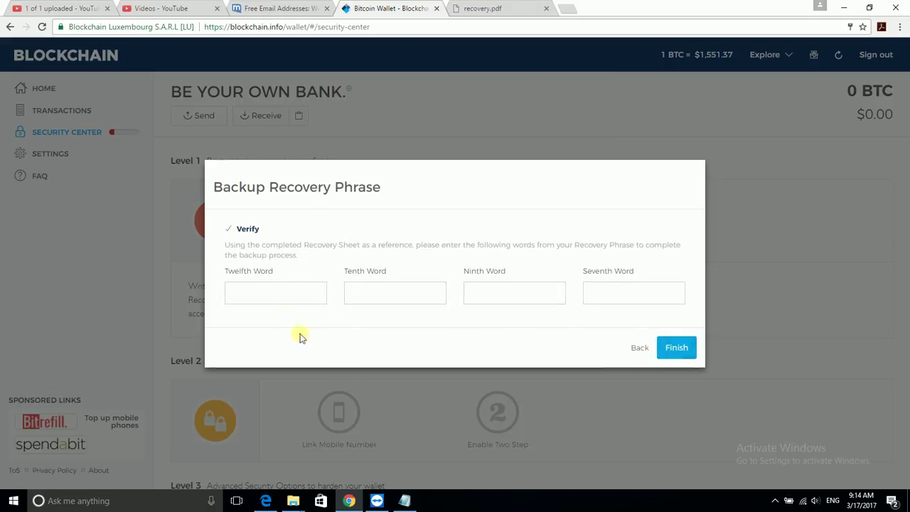
left_click_drag(225, 271, 268, 270)
left_click_drag(345, 270, 385, 270)
left_click(498, 277)
left_click(604, 272)
left_click(415, 500)
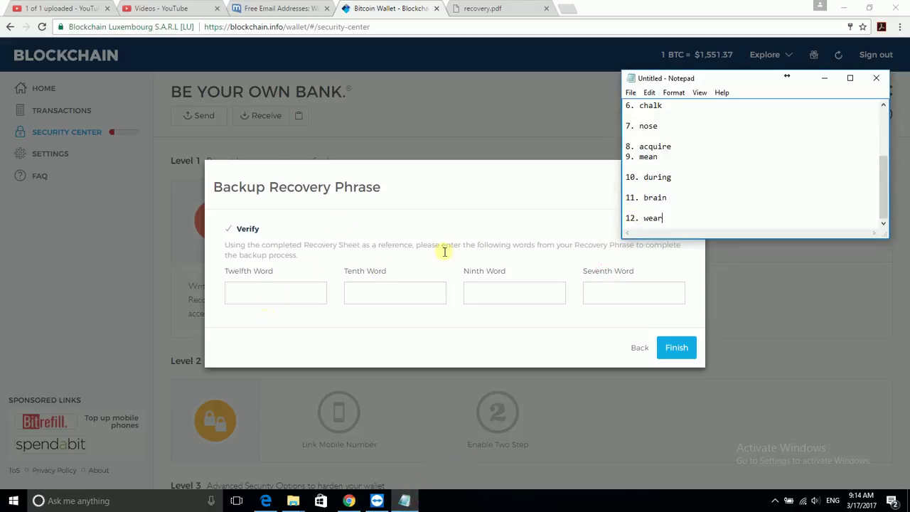
left_click(266, 290)
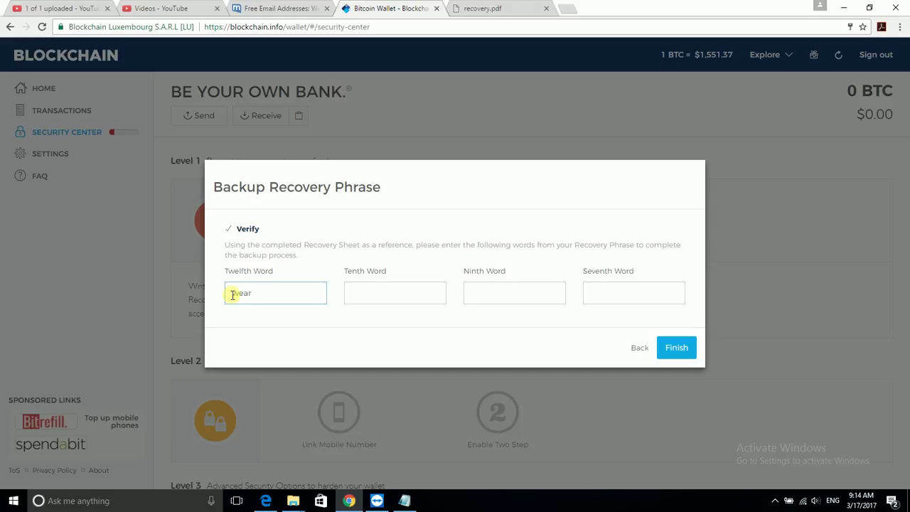
left_click(371, 295)
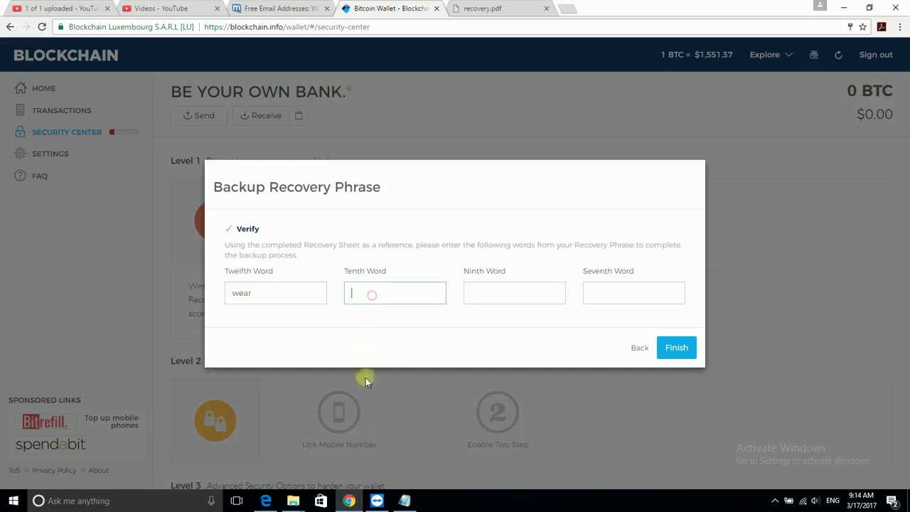
left_click(403, 499)
left_click_drag(638, 182, 671, 177)
left_click(384, 293)
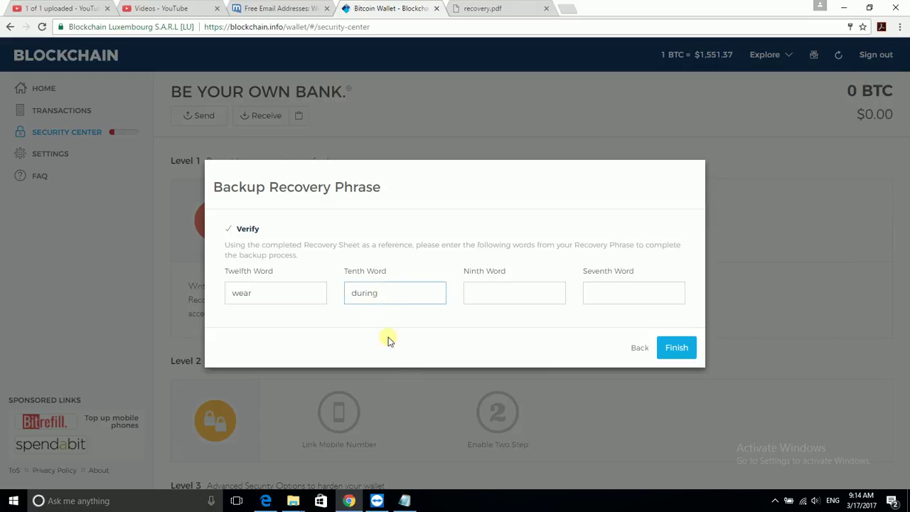
left_click(404, 499)
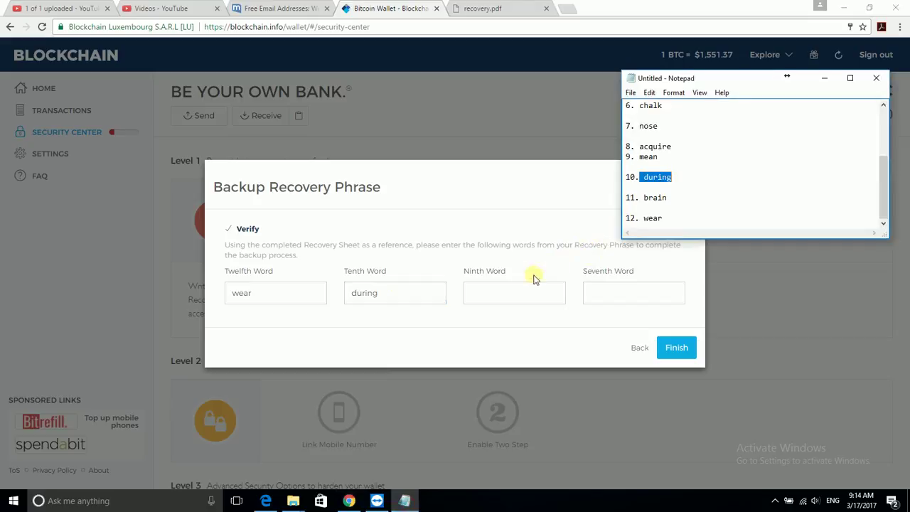
left_click(644, 157)
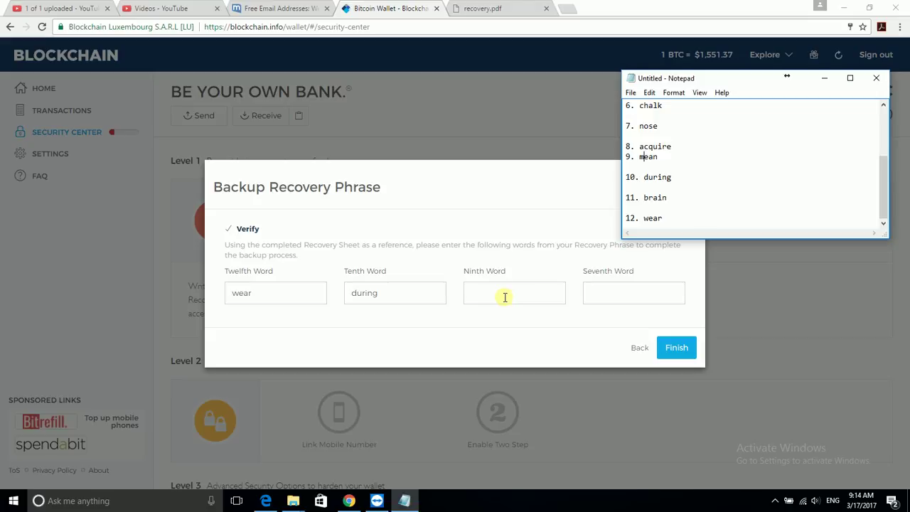
left_click(504, 297)
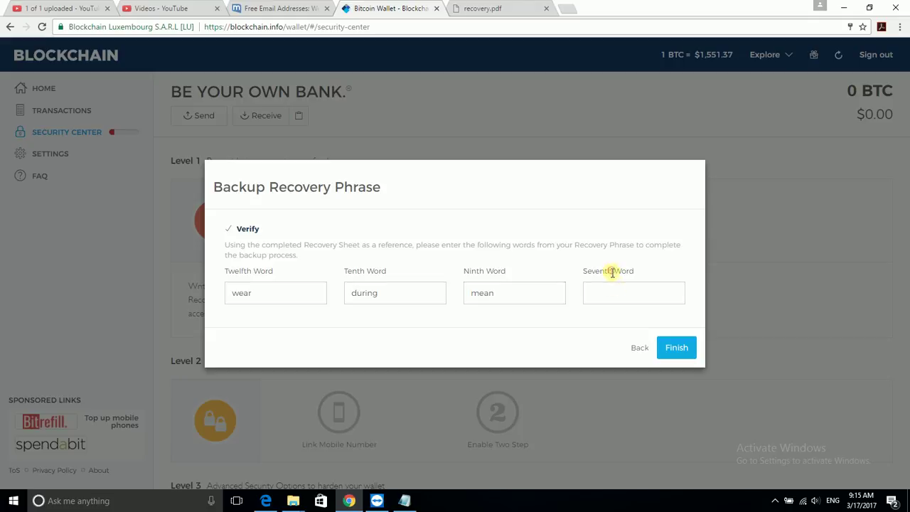
left_click(411, 501)
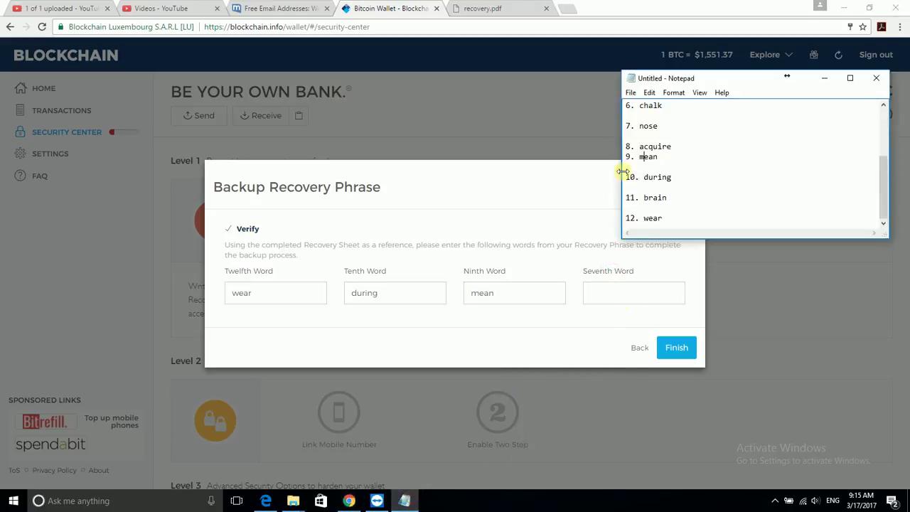
left_click(615, 289)
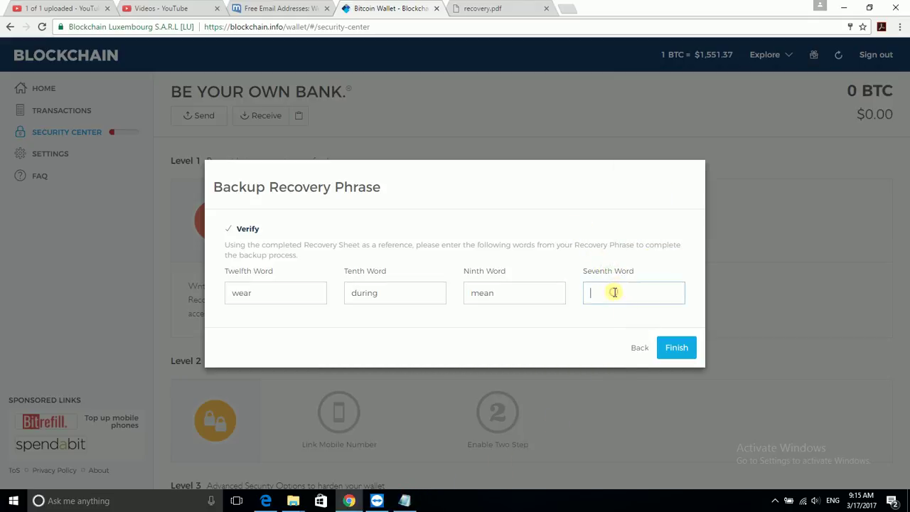
type("nose")
left_click(674, 346)
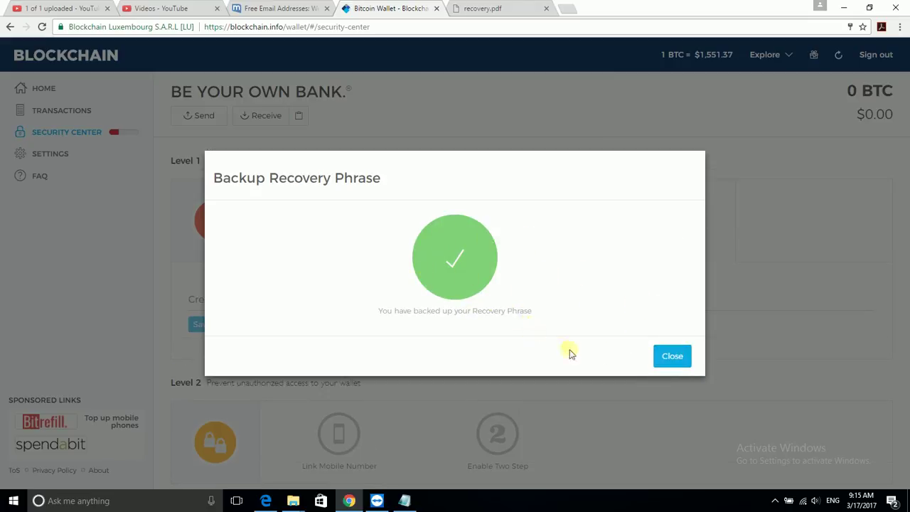
left_click(674, 355)
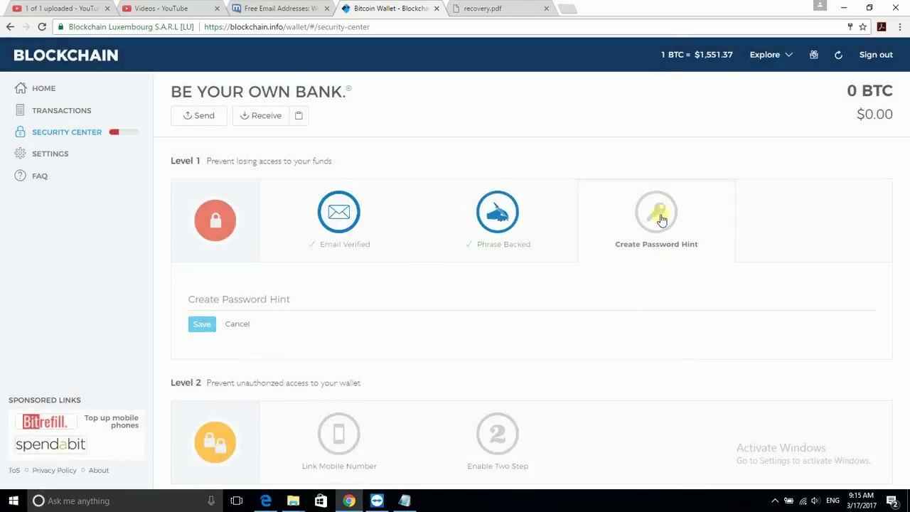
Step: Enter and save the password hint 'mot de passe habituel'
left_click(202, 325)
left_click(249, 301)
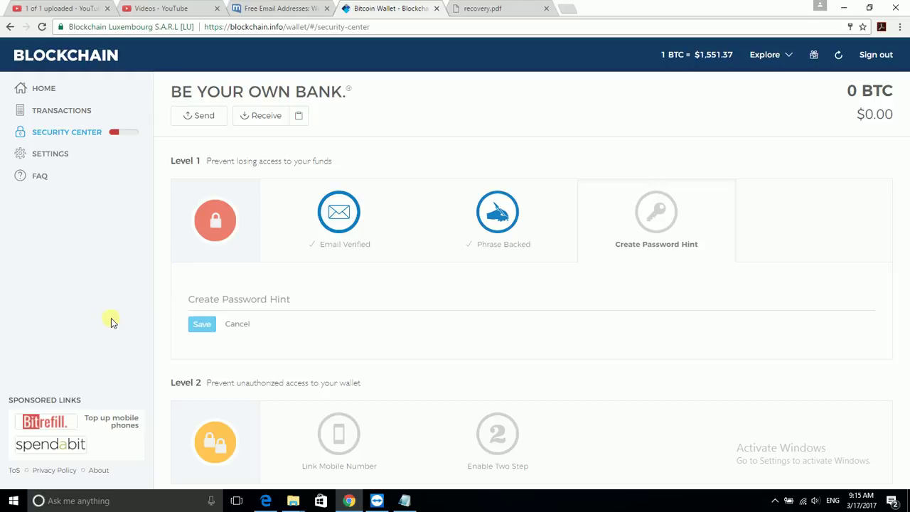
type("mot de ")
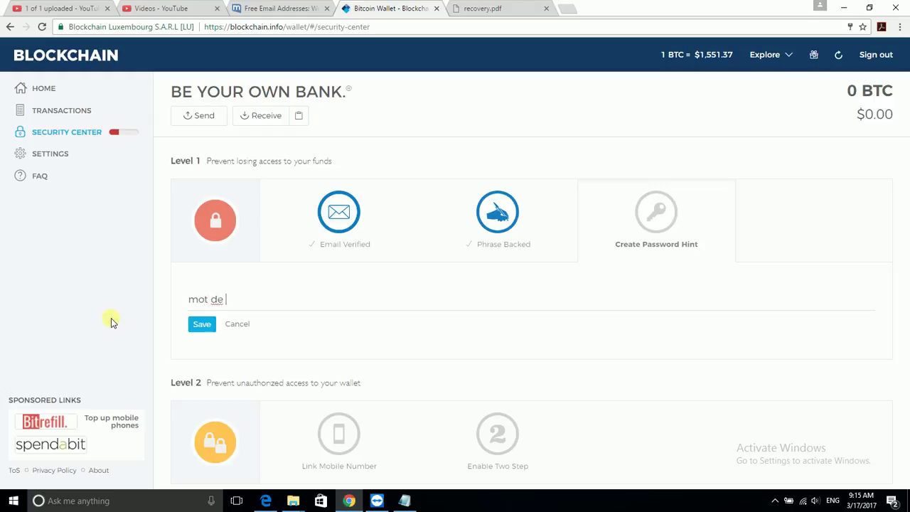
type("passe habn")
left_click(204, 324)
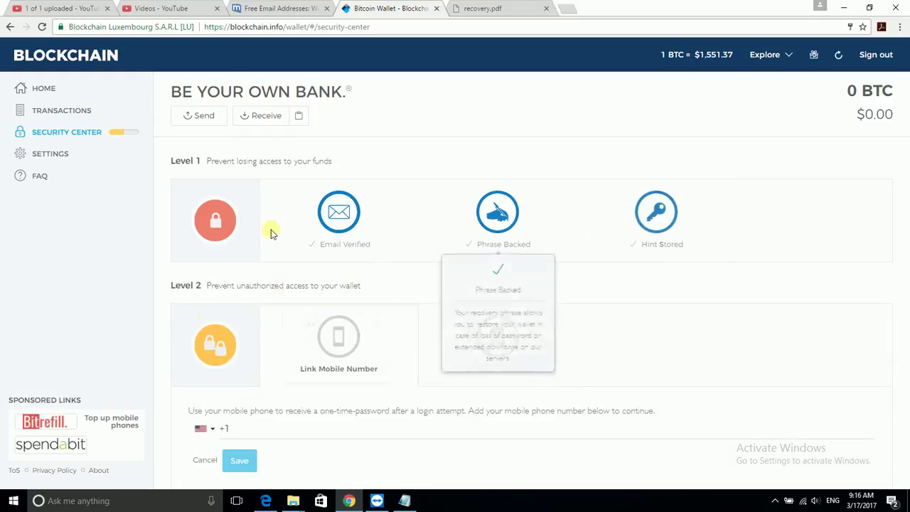
Step: Open the Link Mobile Number form, then collapse it without entering a phone number
scroll(270, 231, "down", 2)
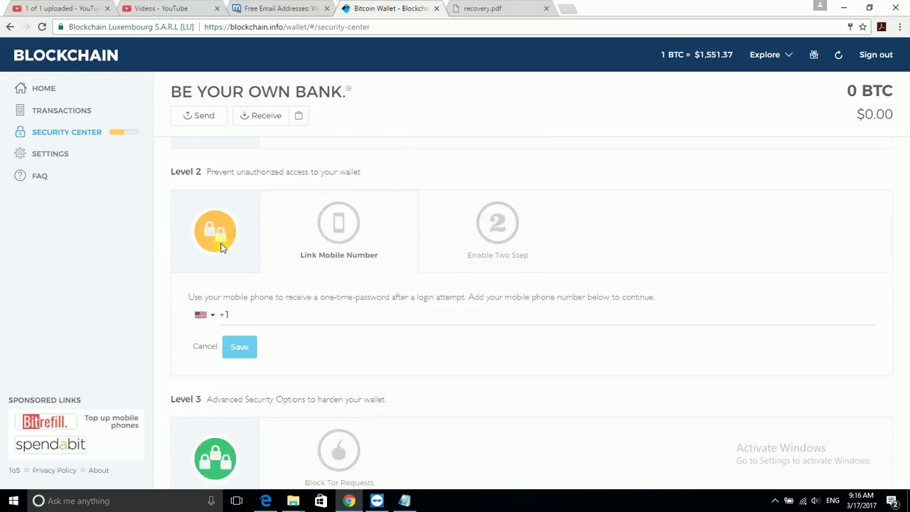
left_click(263, 313)
left_click(238, 315)
left_click(341, 229)
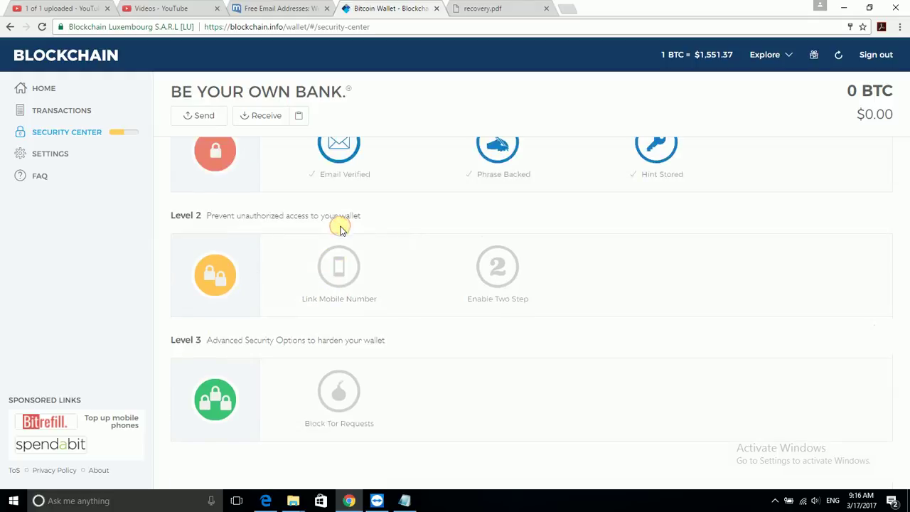
scroll(327, 325, "up", 1)
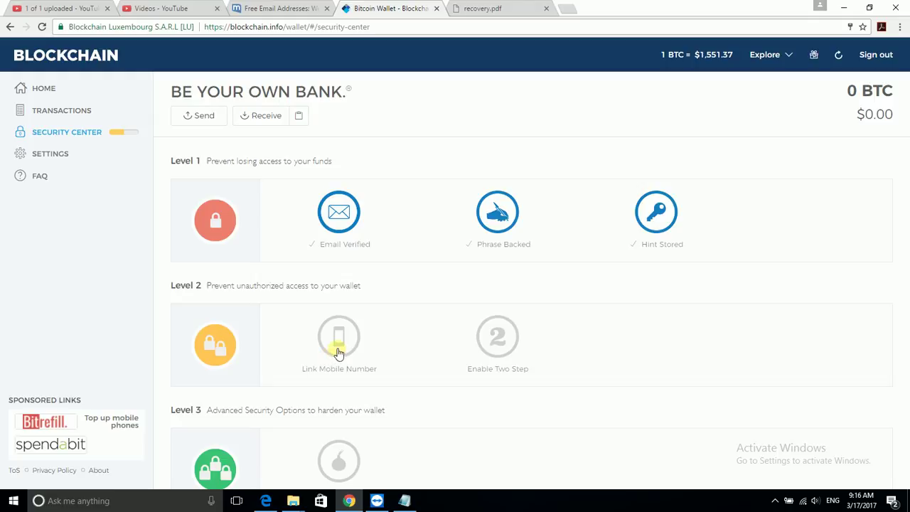
scroll(341, 349, "down", 1)
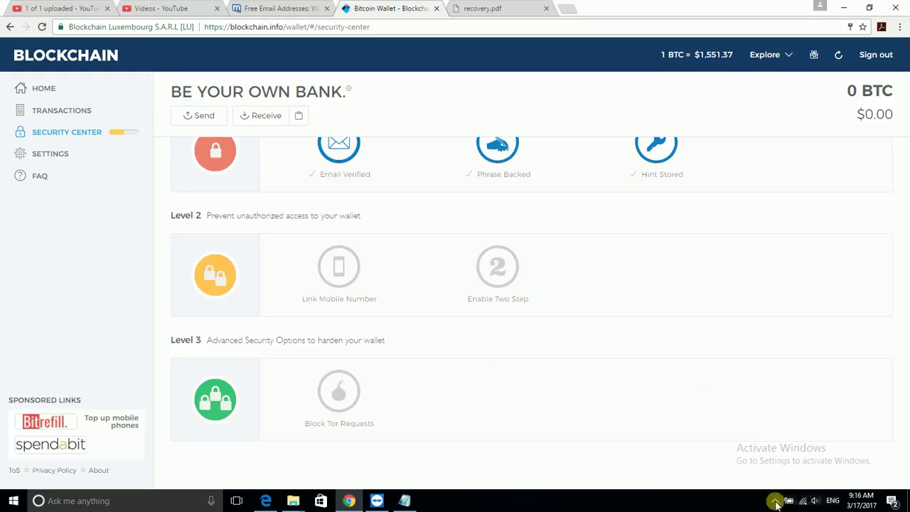
Step: Open the ActivePresenter recording controls from the hidden system tray icons
left_click(774, 502)
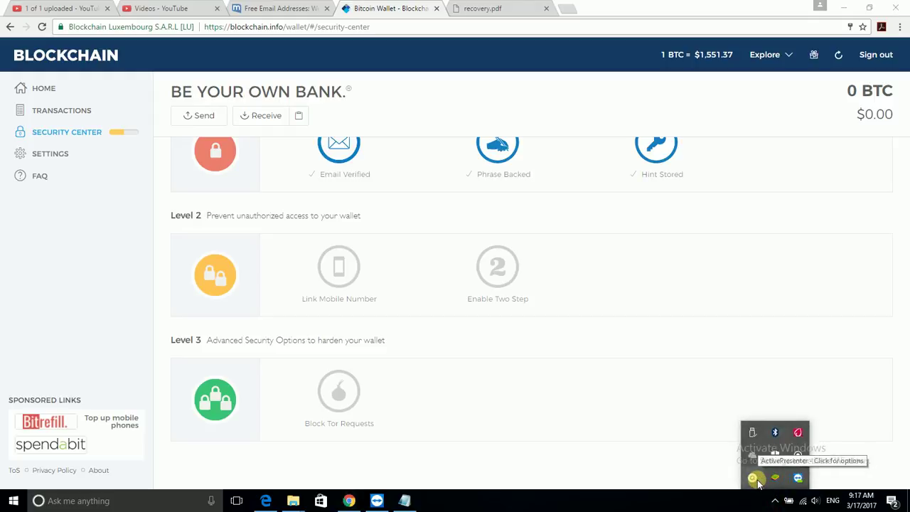
left_click(755, 479)
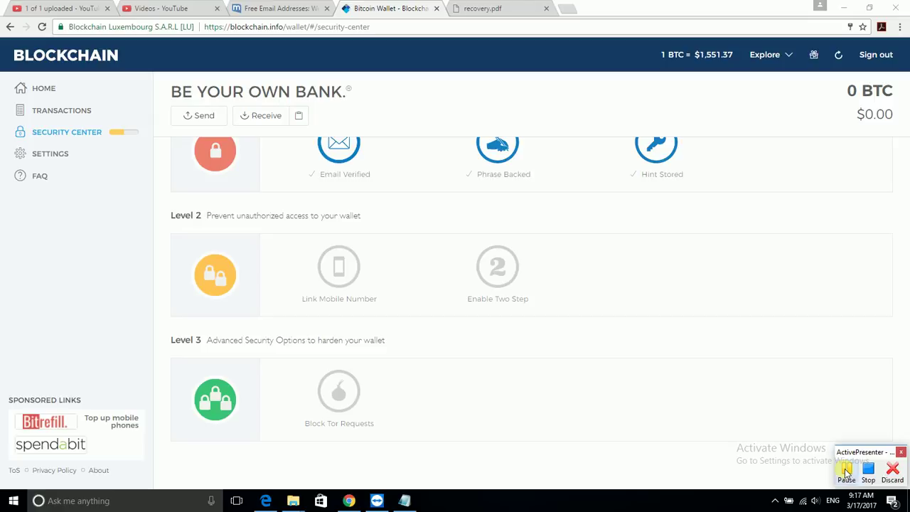
left_click(846, 471)
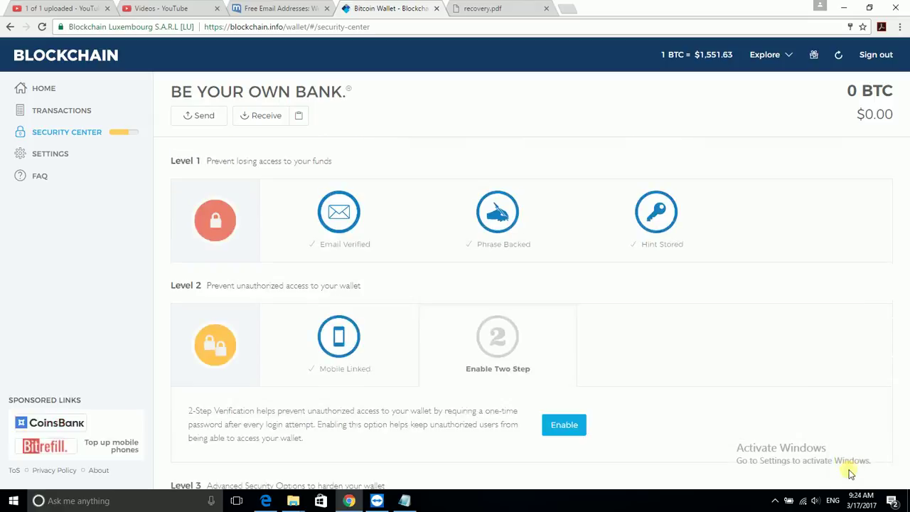
mouse_move(305, 349)
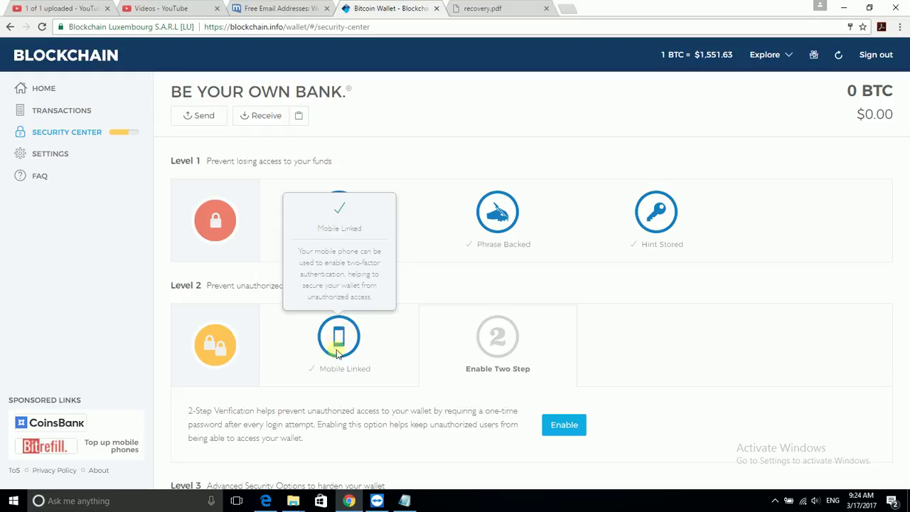
scroll(352, 368, "down", 1)
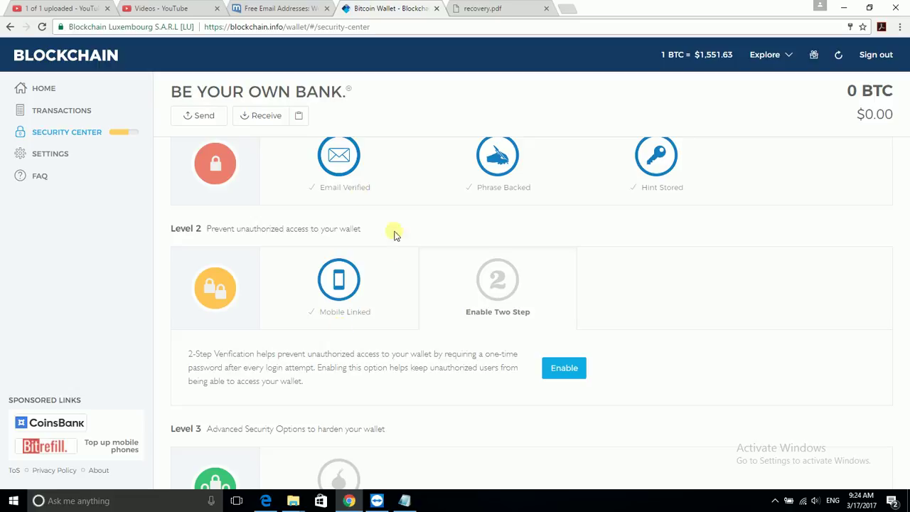
mouse_move(325, 314)
left_click_drag(320, 313, 356, 313)
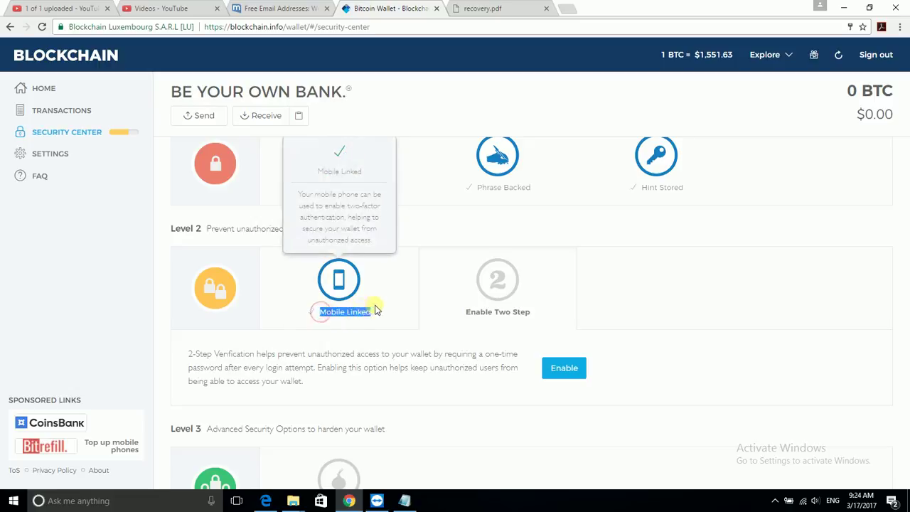
left_click(395, 314)
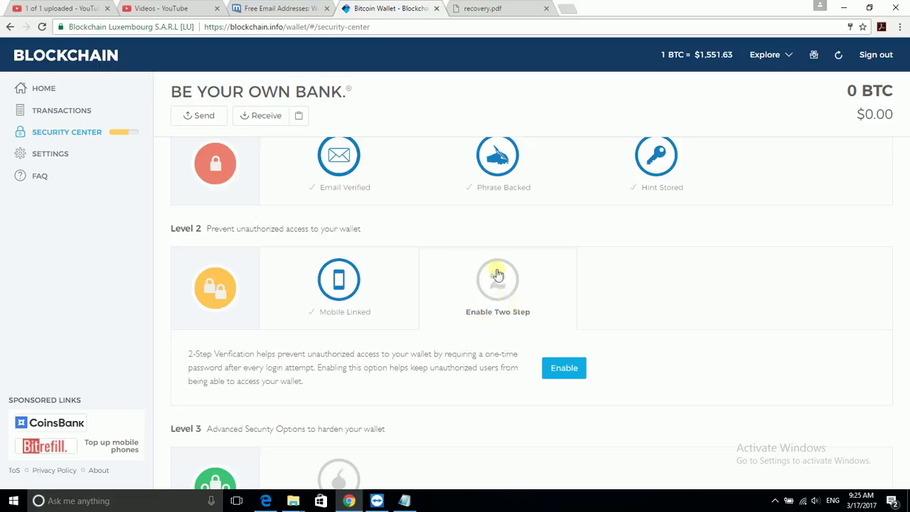
Step: Enable two-step verification using the mobile phone number option
mouse_move(359, 294)
left_click(565, 368)
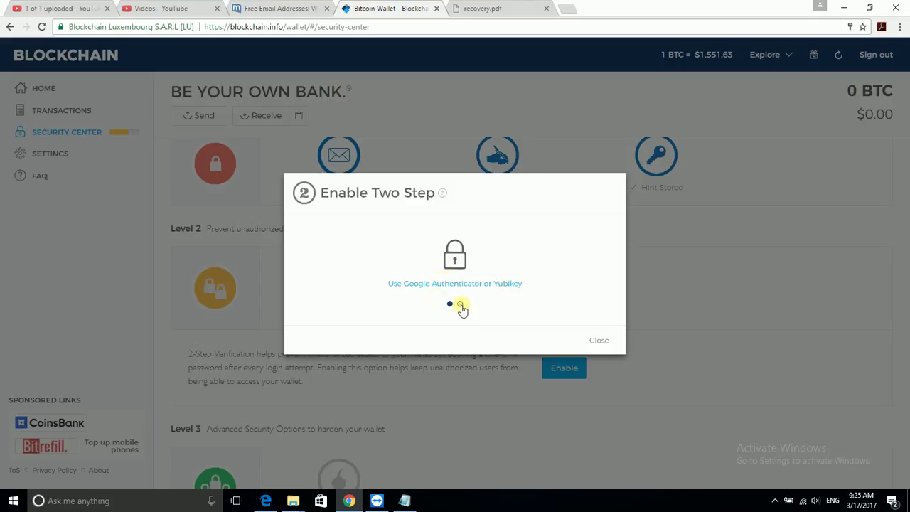
left_click(461, 305)
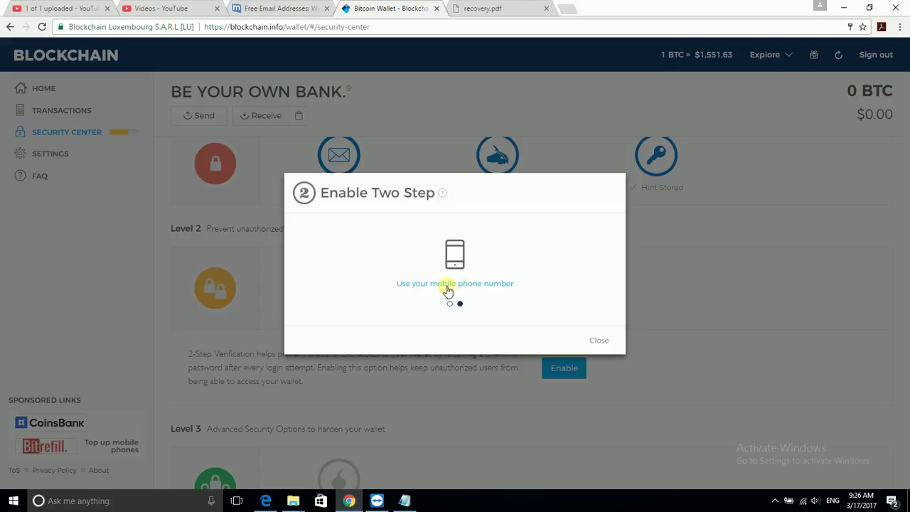
left_click(447, 285)
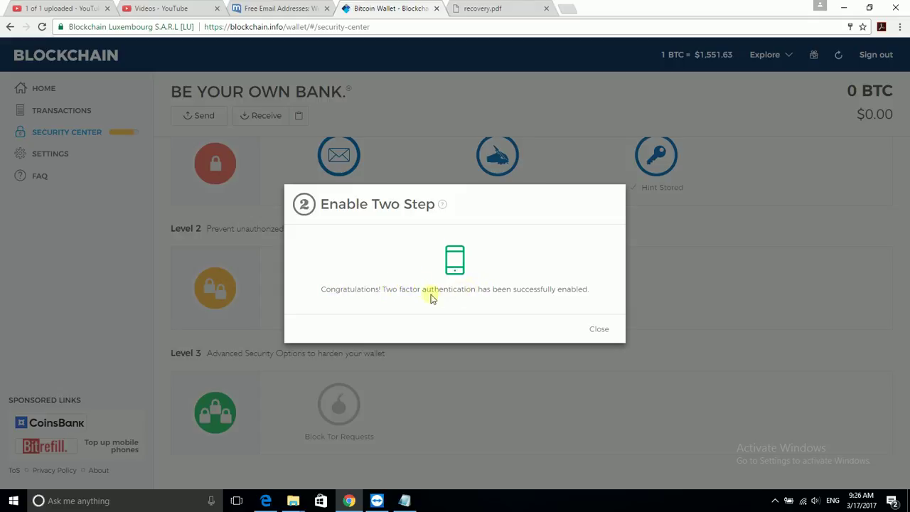
Step: Close the Enable Two Step success dialog, review the Level 1 security text, and sign out
left_click(601, 332)
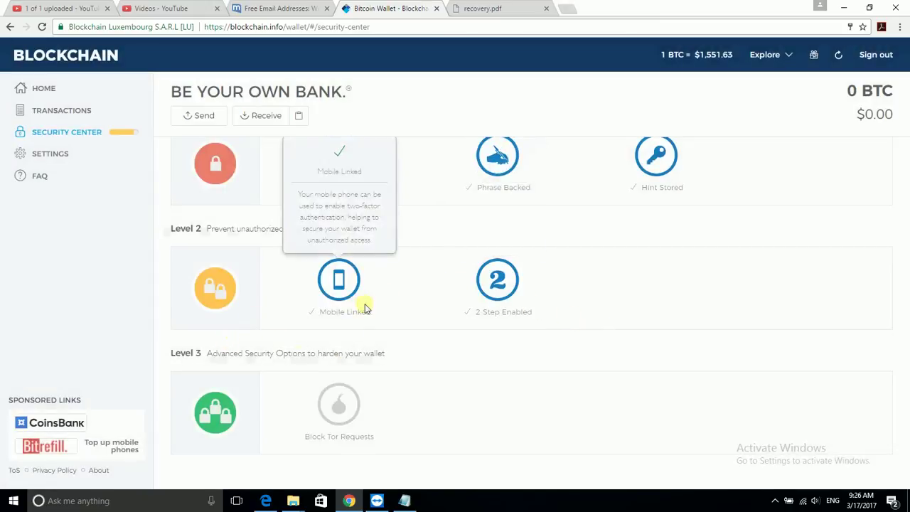
scroll(313, 355, "down", 1)
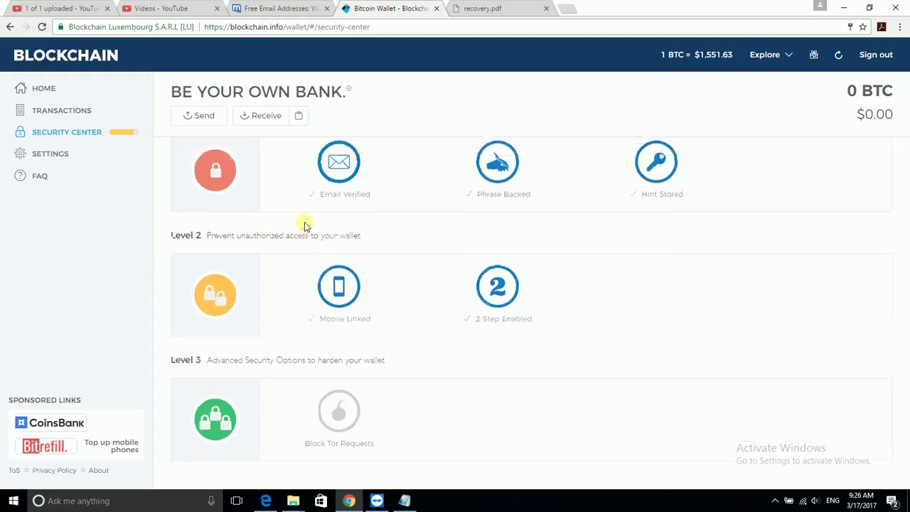
scroll(303, 224, "up", 1)
left_click_drag(331, 160, 230, 167)
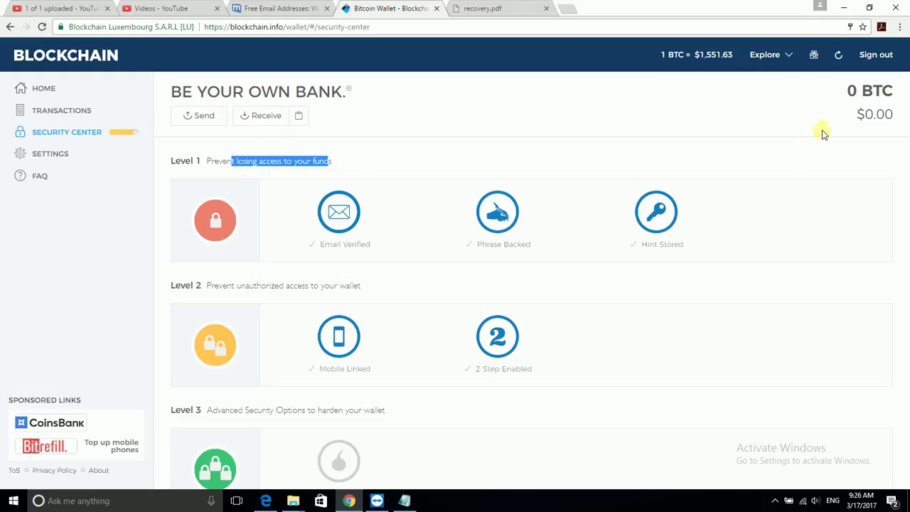
left_click(867, 59)
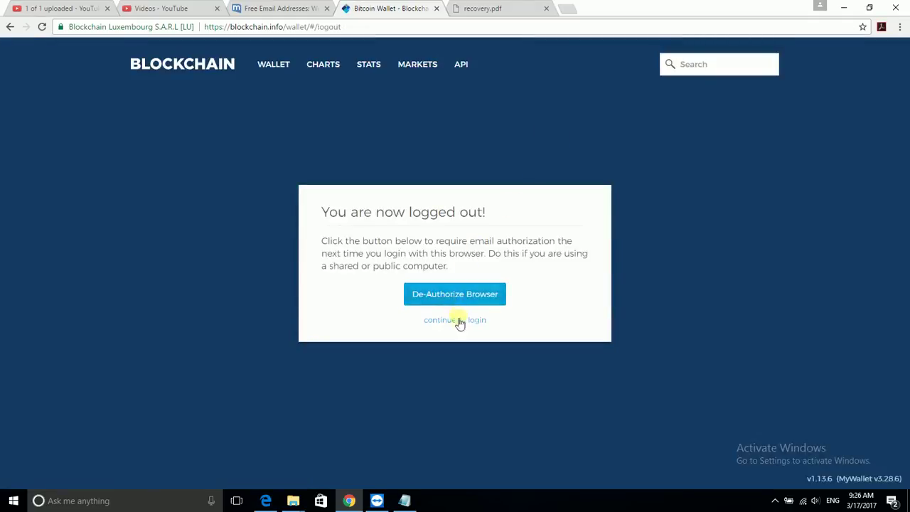
Step: Return to the login form, replace the autofilled password with the wallet password, and log in
left_click(456, 319)
double_click(376, 308)
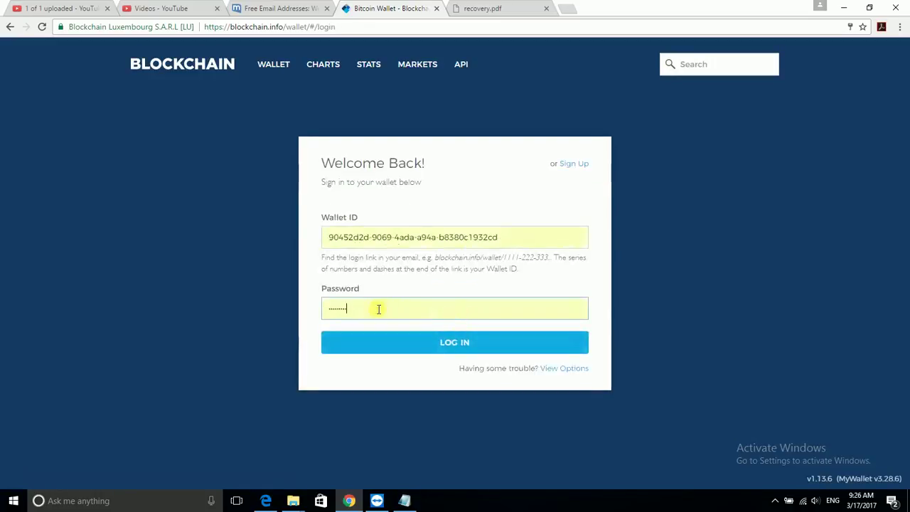
key("BackSpace")
type("••••••••")
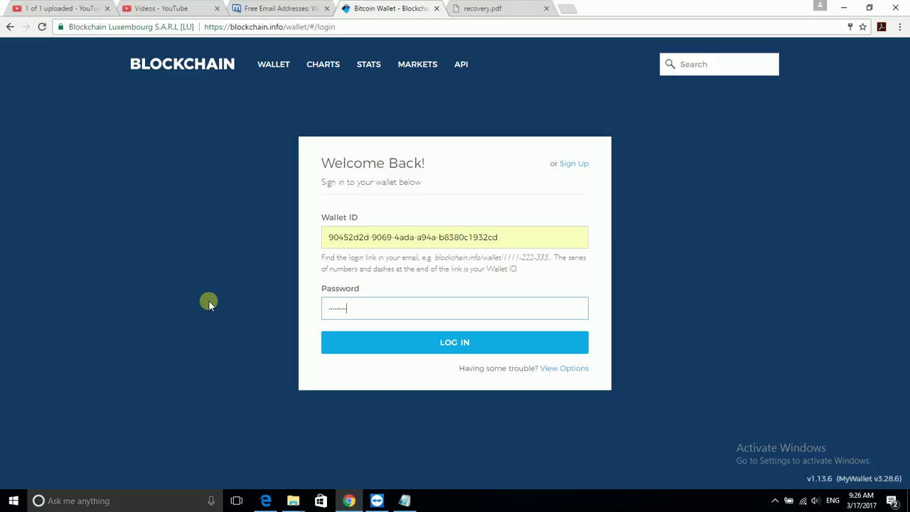
left_click(518, 341)
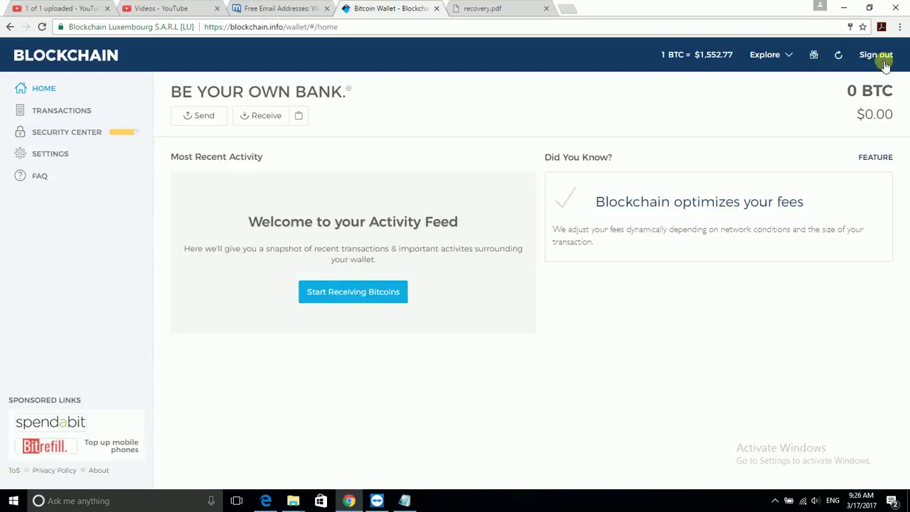
Step: Sign out again, retype the wallet password on the login form, and log back in
left_click(876, 55)
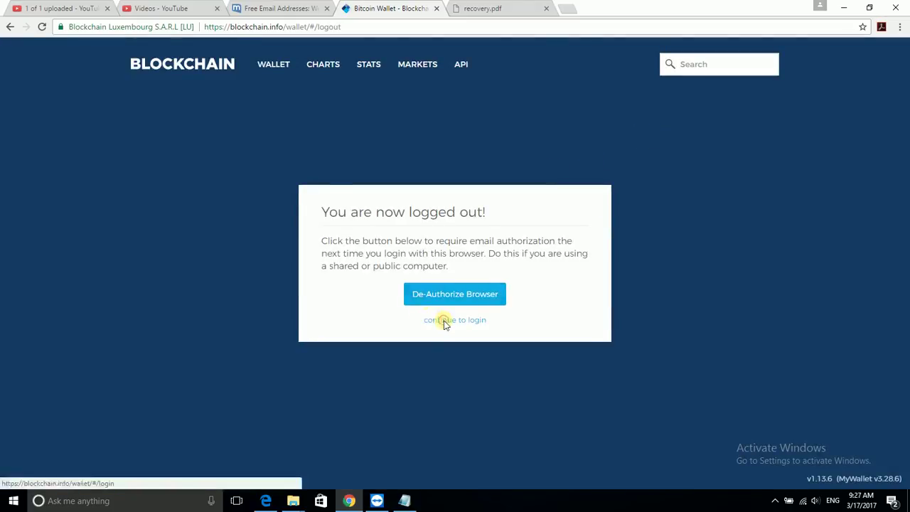
left_click(444, 321)
key("ctrl+a")
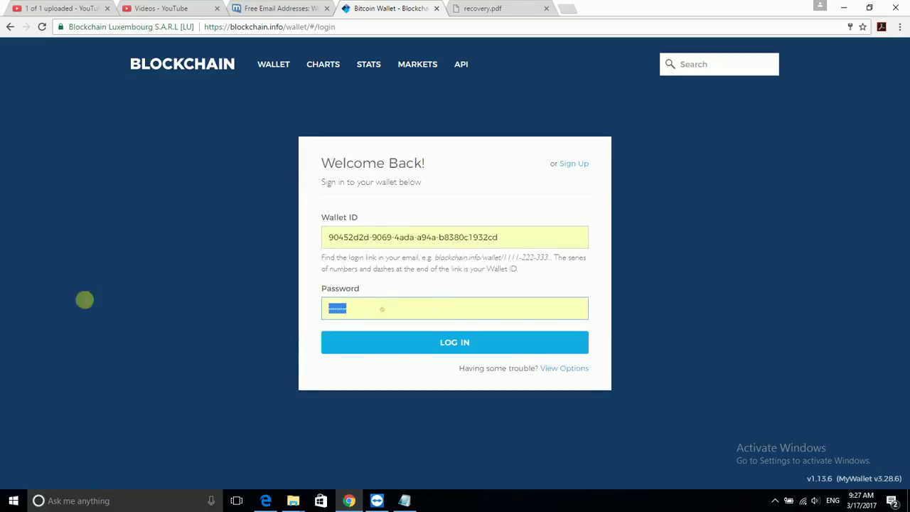
key("BackSpace")
type("a*******")
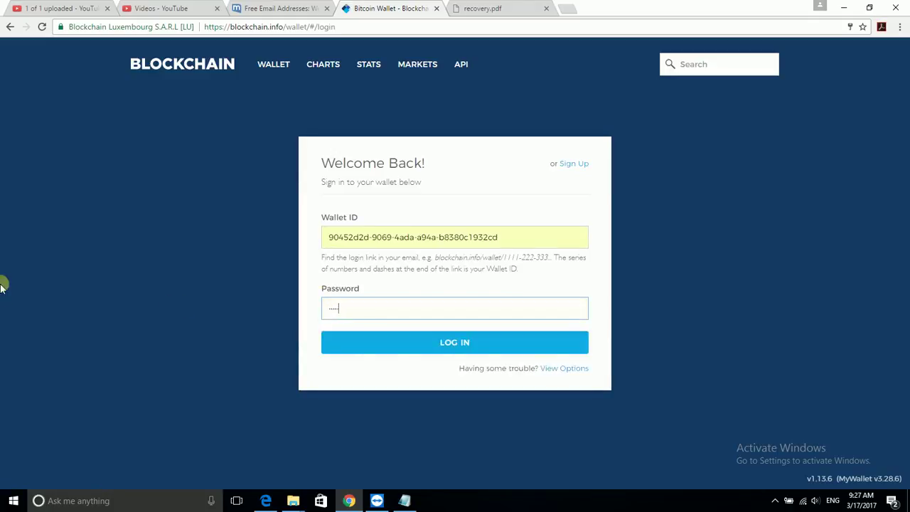
left_click(479, 342)
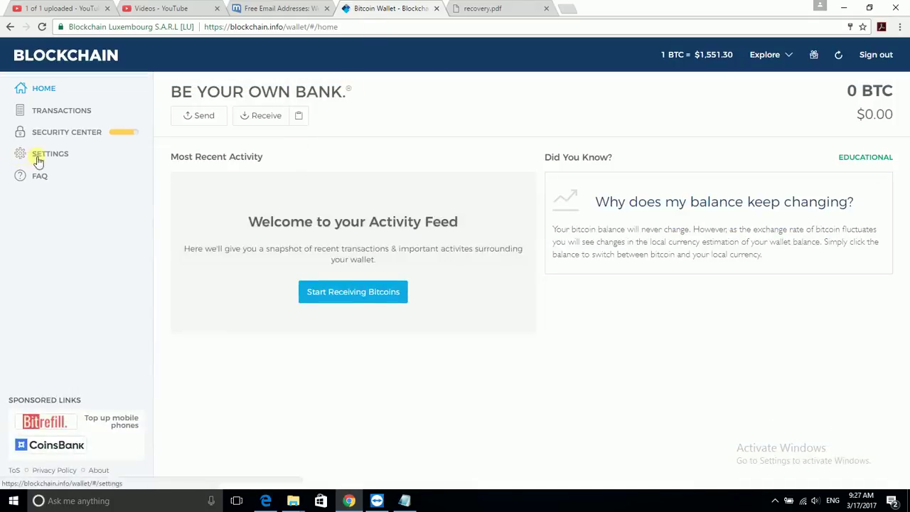
Step: Disable Remember 2-step Verification under Settings > Security
left_click(37, 156)
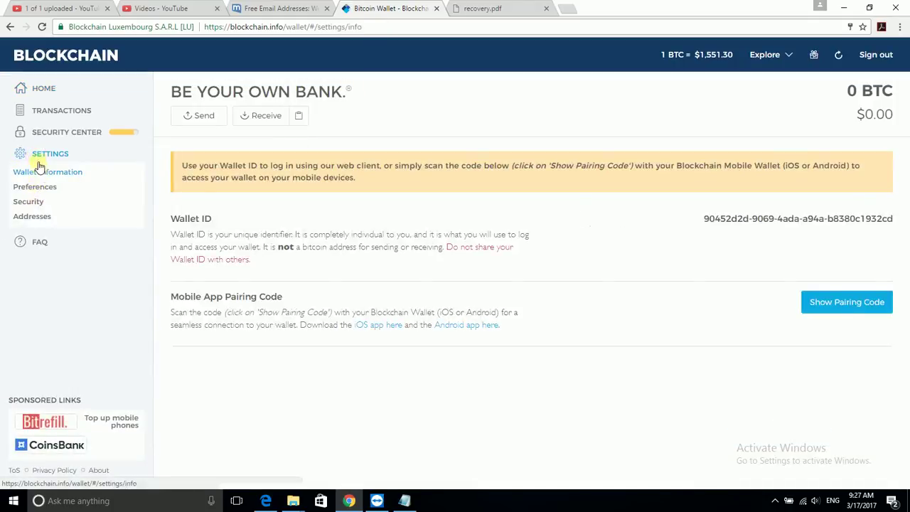
left_click(34, 203)
scroll(631, 400, "down", 4)
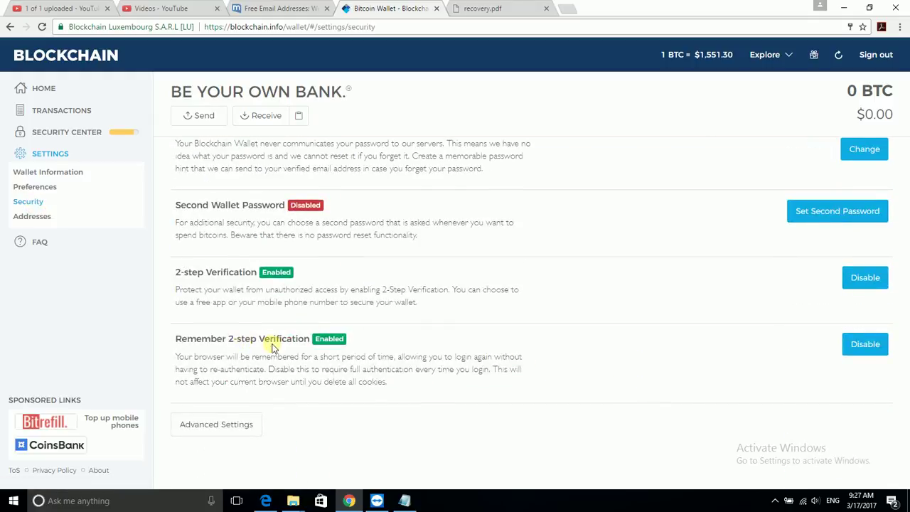
left_click_drag(206, 356, 397, 369)
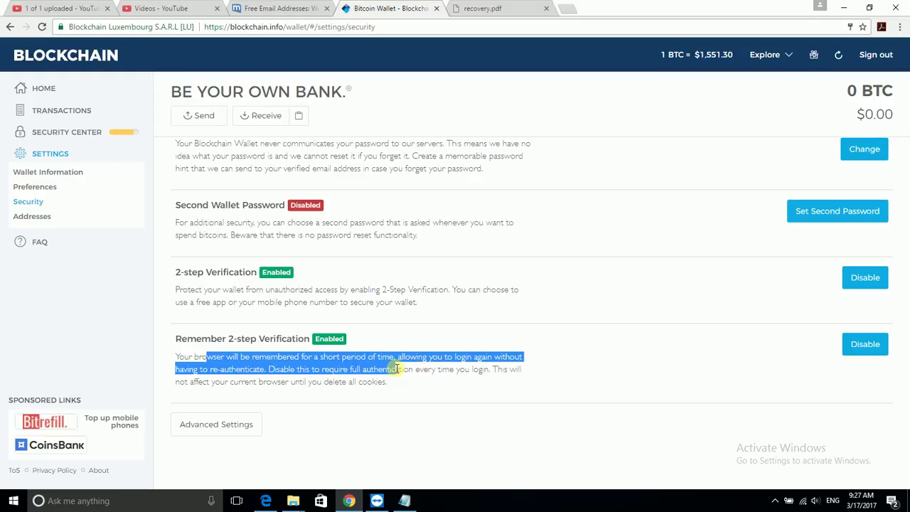
left_click(391, 369)
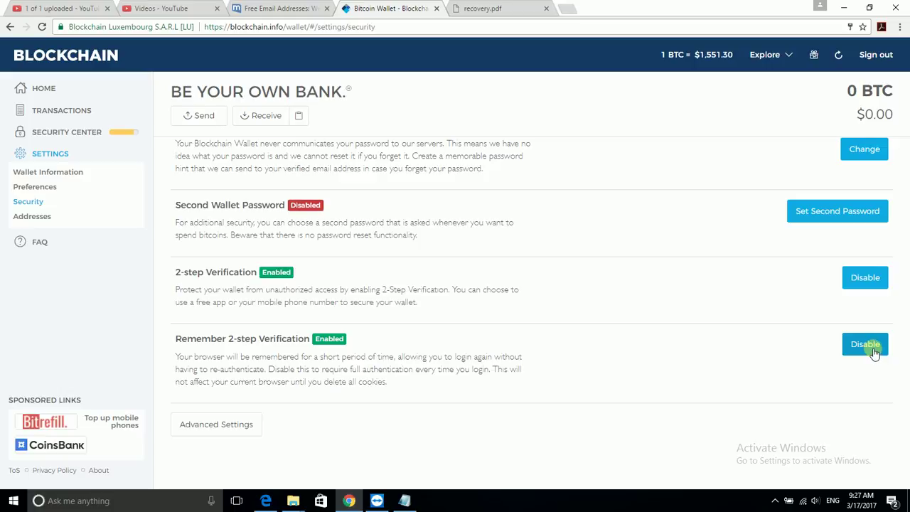
left_click(874, 354)
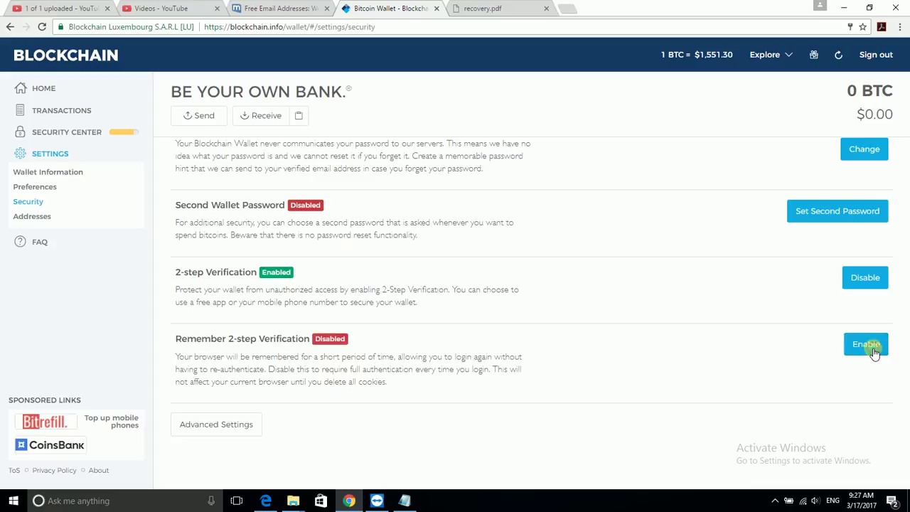
Step: Sign out, re-enter the wallet password and submit the login, triggering an email approval request
left_click(876, 55)
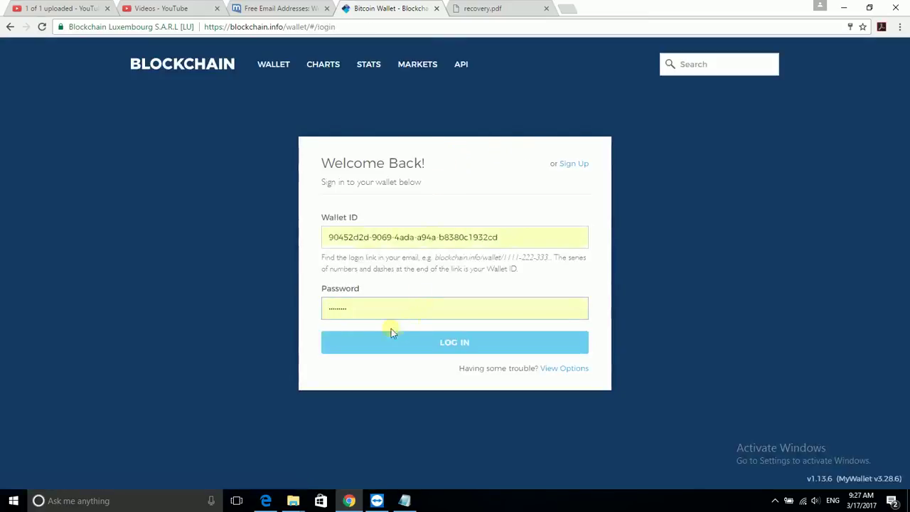
double_click(388, 310)
key("BackSpace")
type("••••••••")
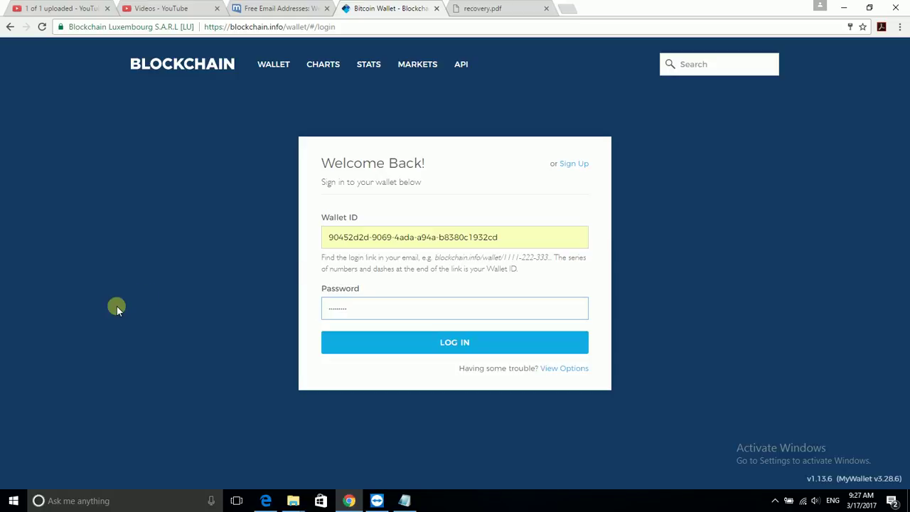
left_click(429, 342)
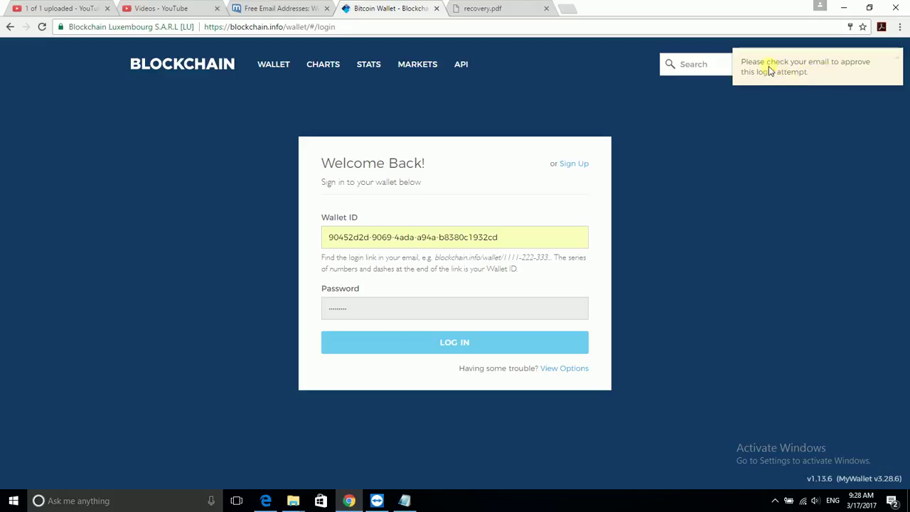
Step: In mail.com's unread e-mails, open Blockchain's 'Authorize log-in attempt' message and follow its approval link
left_click(284, 7)
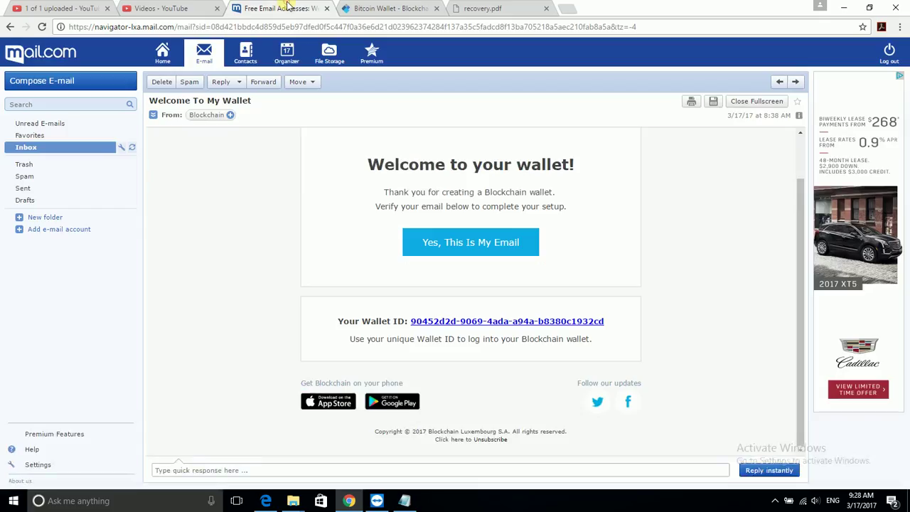
left_click(42, 125)
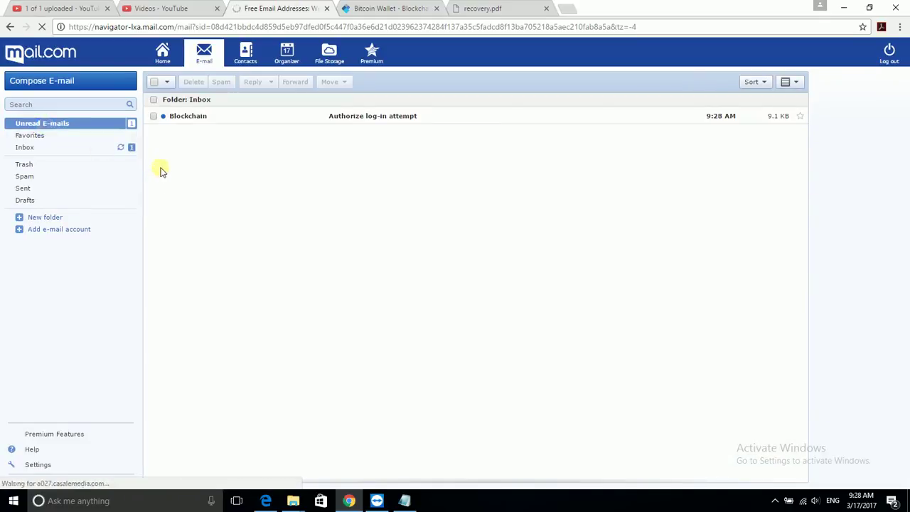
left_click(223, 116)
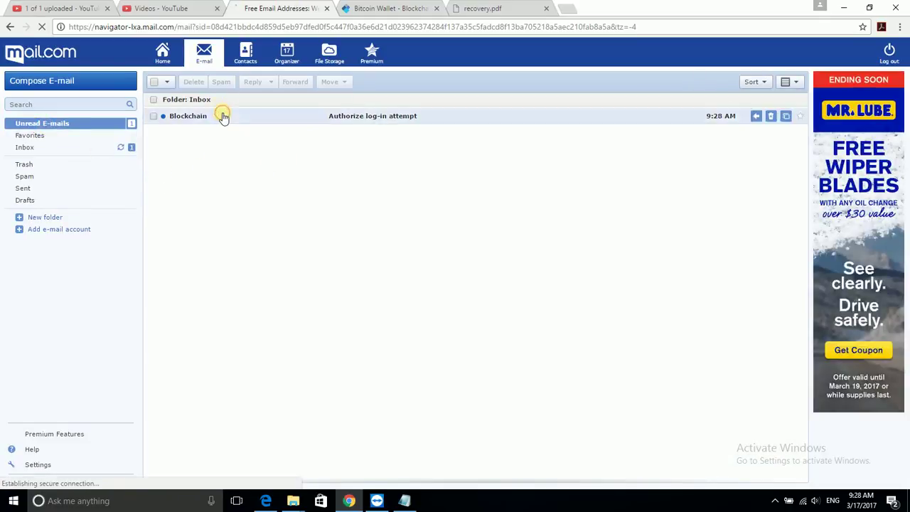
scroll(396, 348, "down", 3)
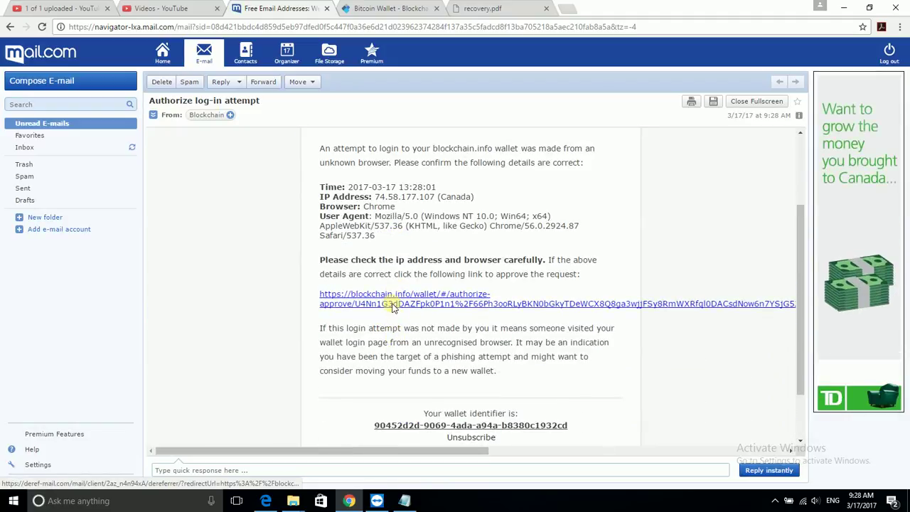
left_click(393, 306)
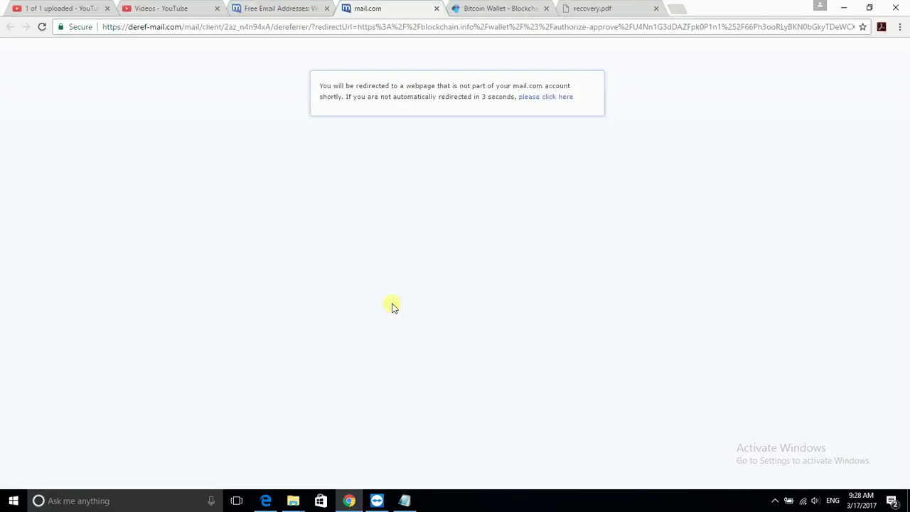
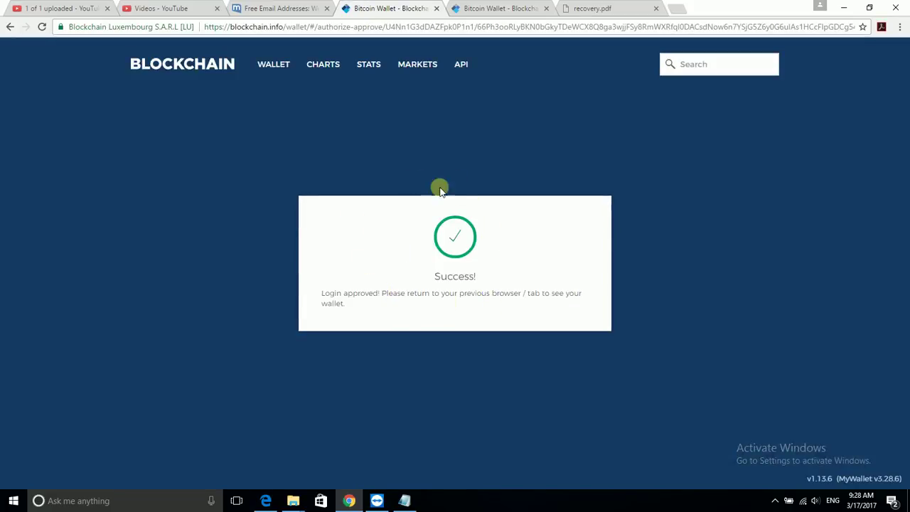
Step: Return to the waiting Bitcoin Wallet sign-in tab and focus the SMS Code field
left_click(507, 7)
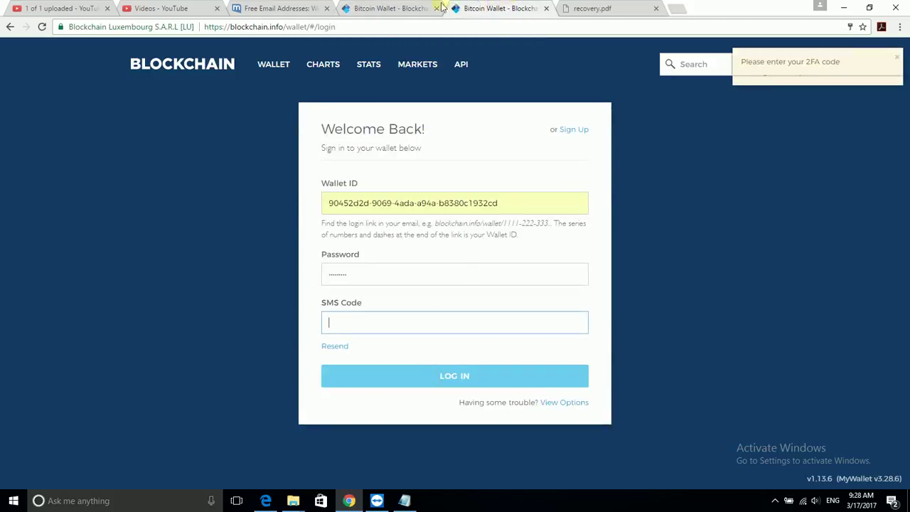
left_click(349, 320)
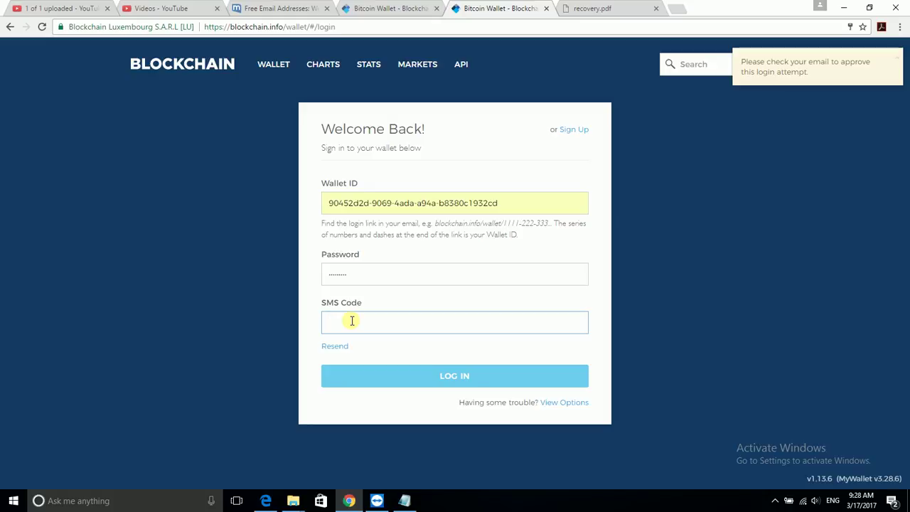
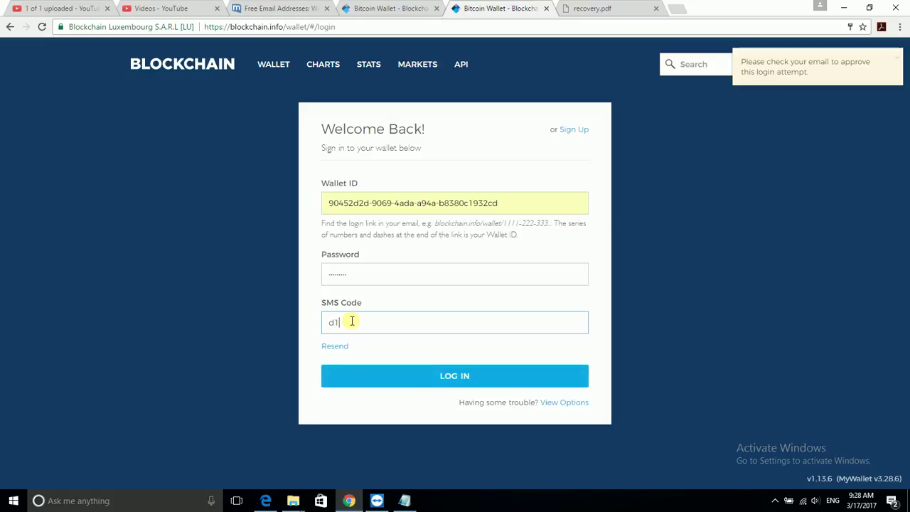
Step: Enter the received SMS verification code and submit the login
left_click(373, 347)
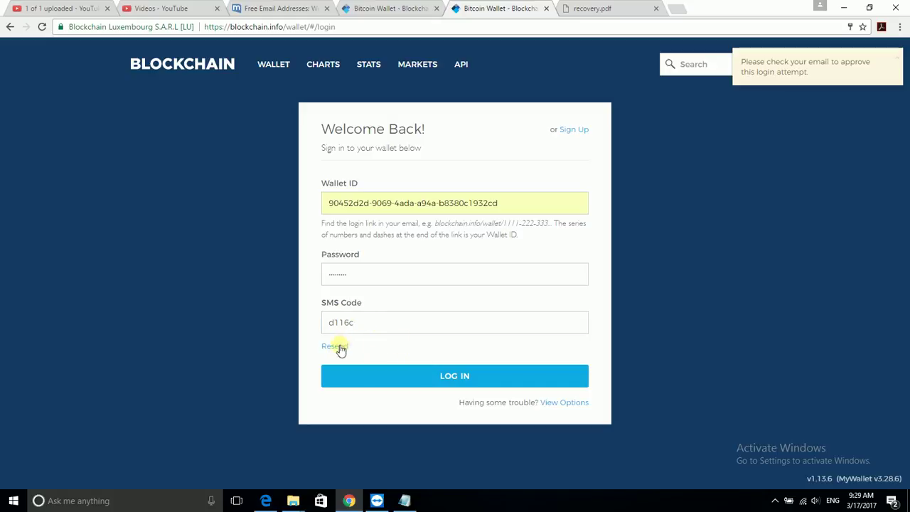
left_click(440, 377)
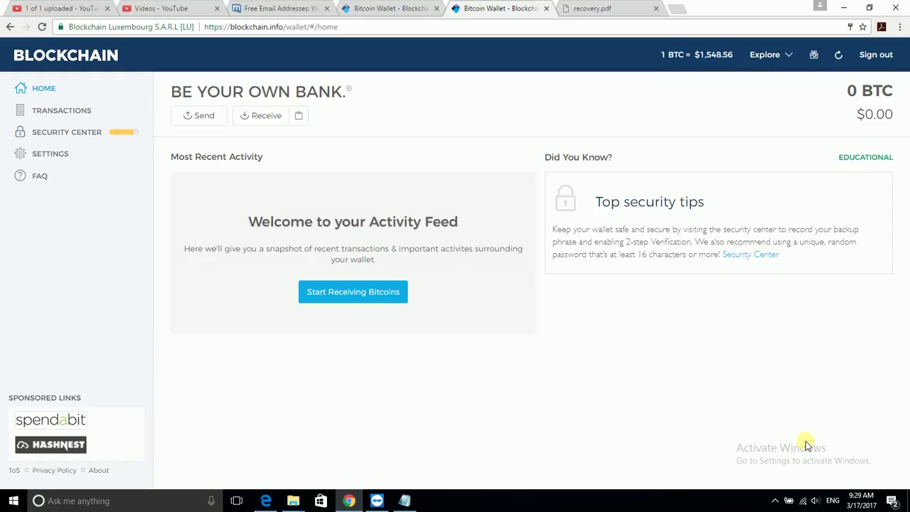
Step: With the dashboard loaded, open the ActivePresenter recorder controls from the hidden tray icons
left_click(776, 501)
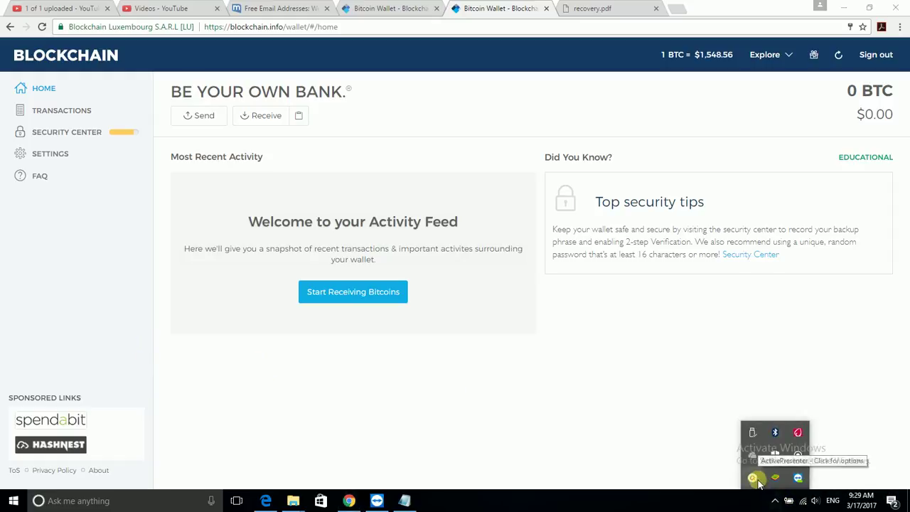
left_click(756, 480)
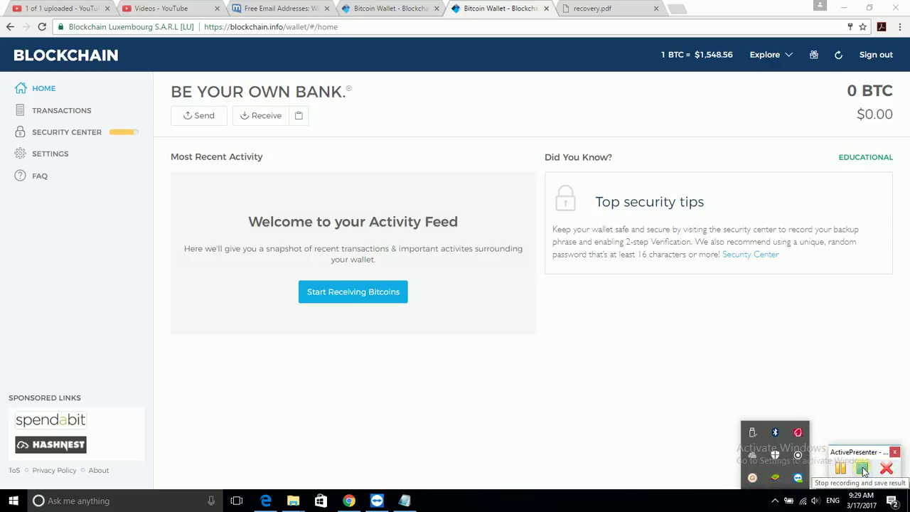